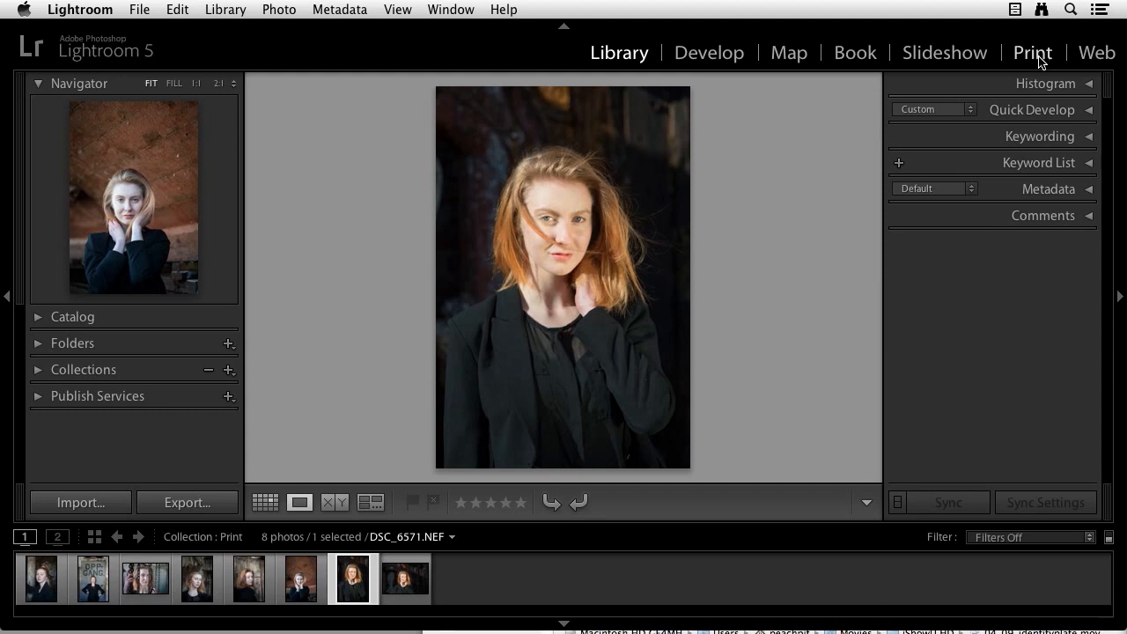
# Step: Switch to the Print module, browse the Lightroom print templates and apply the (2) 7 x 5 Centered template
pyautogui.click(1034, 55)
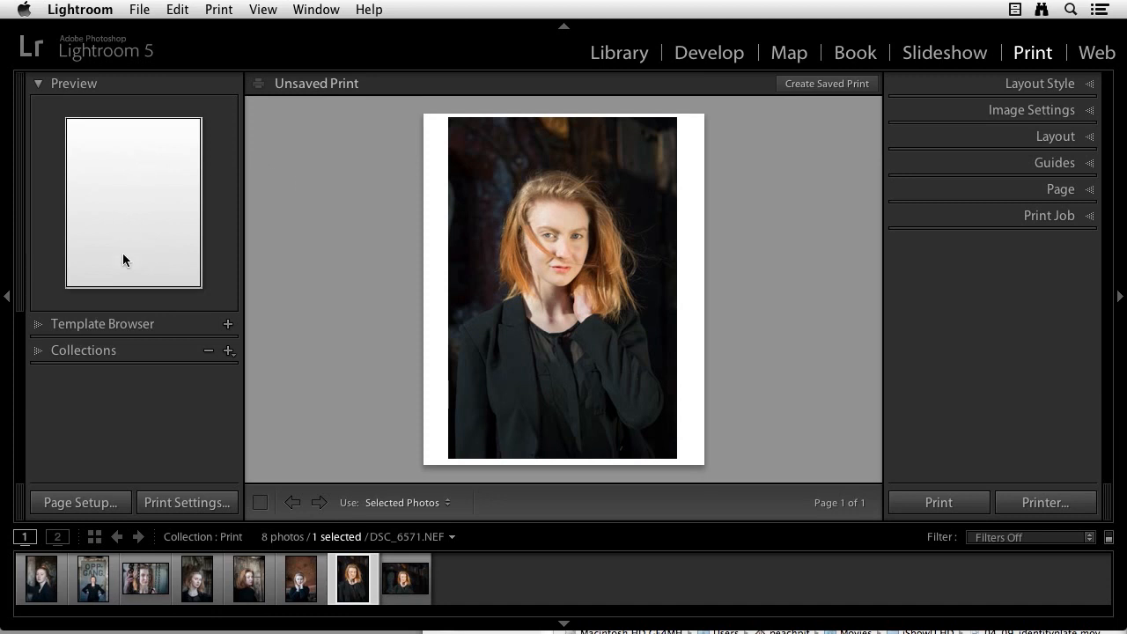
pyautogui.click(39, 326)
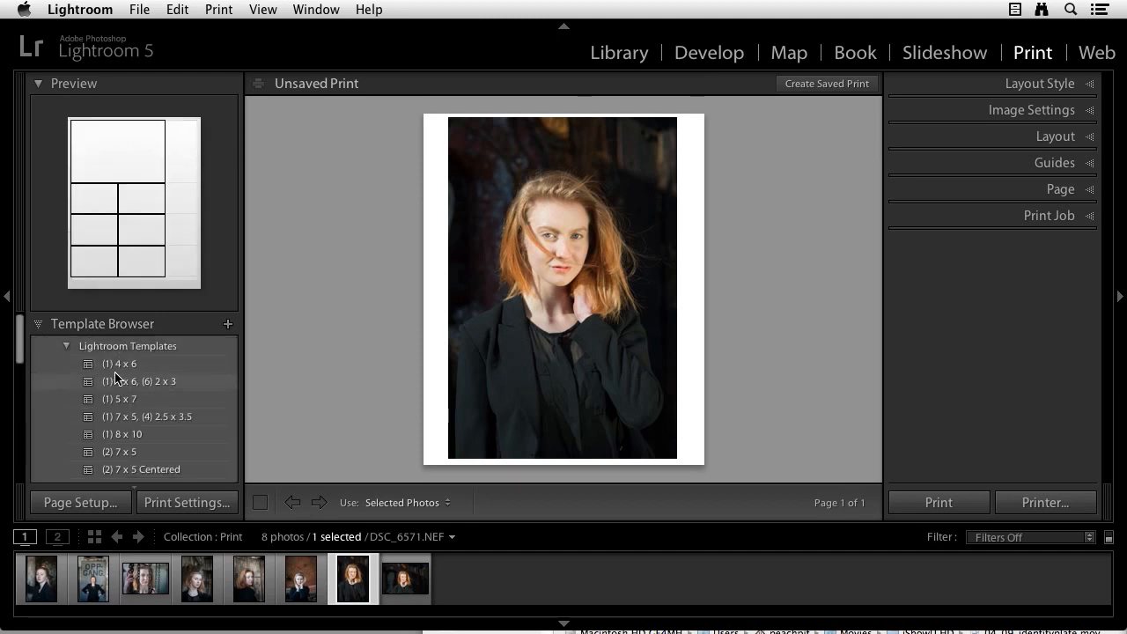
pyautogui.scroll(-2, 118, 373)
pyautogui.scroll(-4, 118, 370)
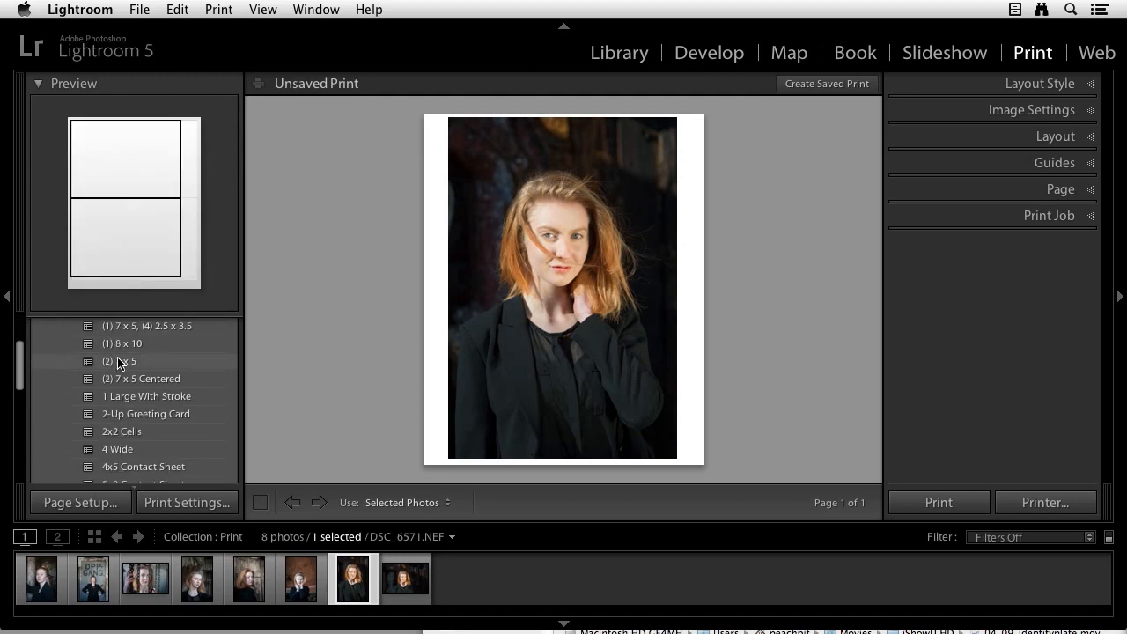
pyautogui.scroll(-4, 121, 357)
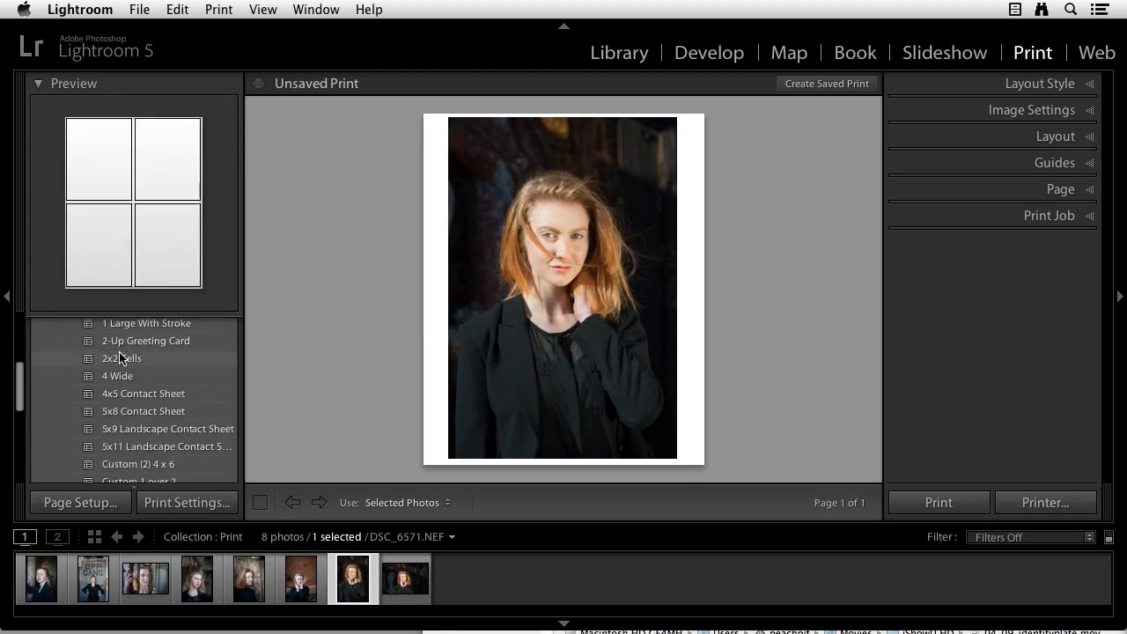
pyautogui.scroll(-3, 121, 357)
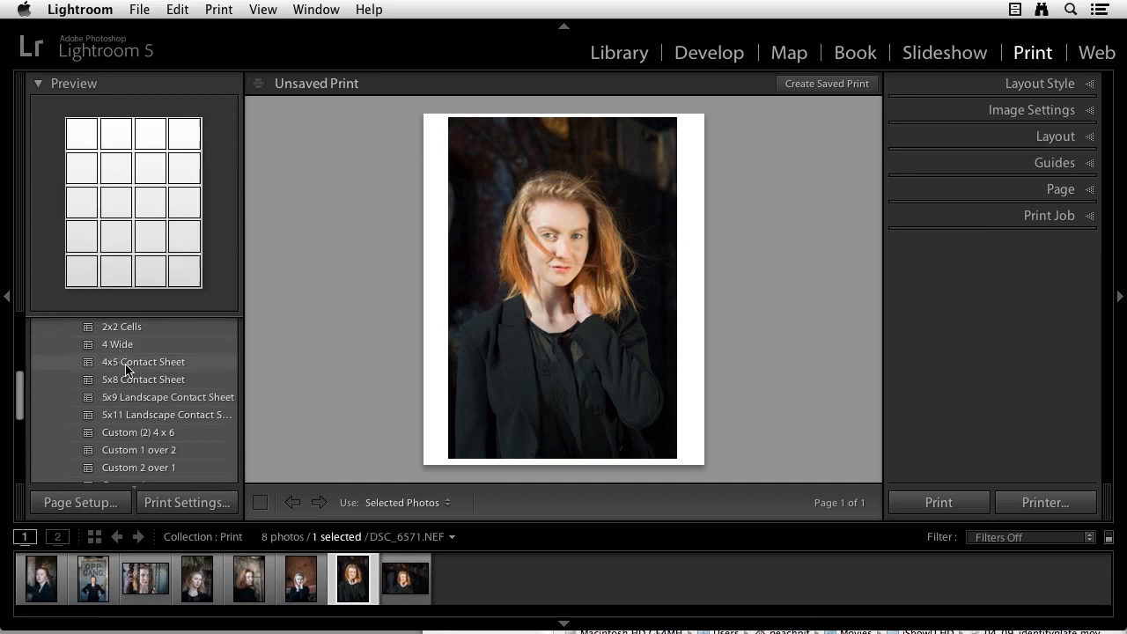
pyautogui.scroll(-2, 130, 370)
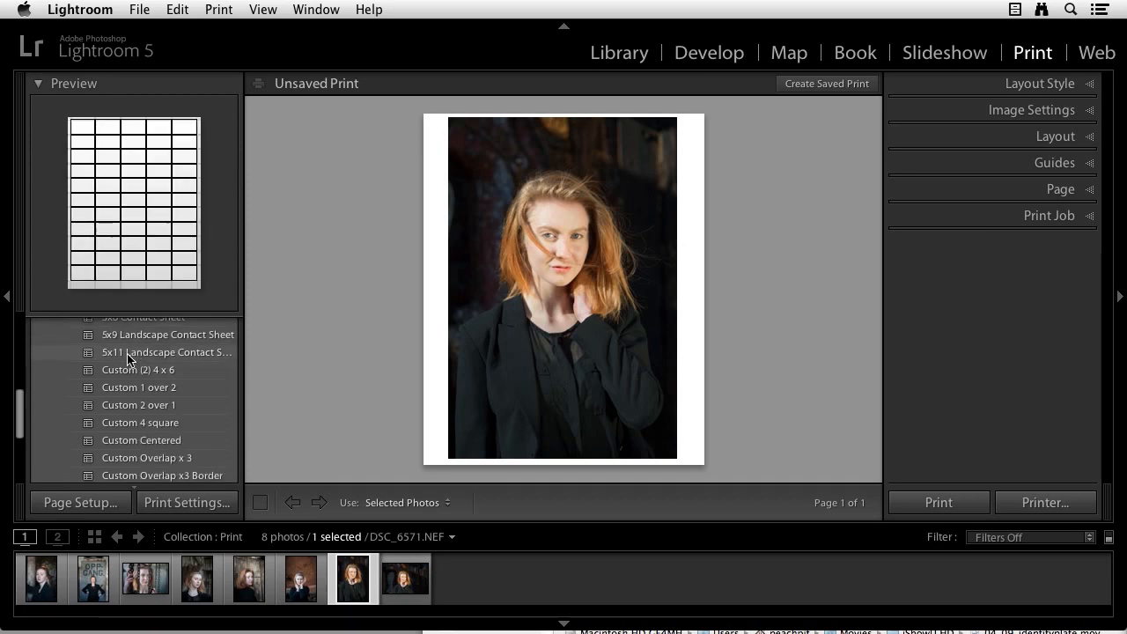
pyautogui.scroll(-1, 128, 362)
pyautogui.scroll(-6, 127, 357)
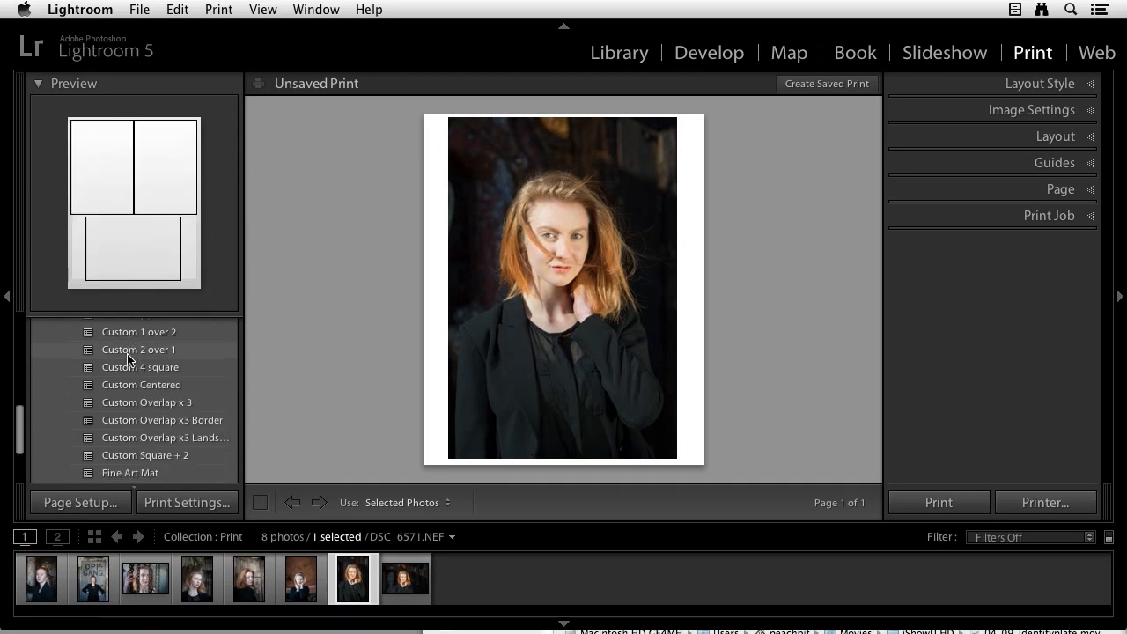
pyautogui.scroll(-1, 128, 356)
pyautogui.scroll(2, 127, 357)
pyautogui.scroll(8, 128, 357)
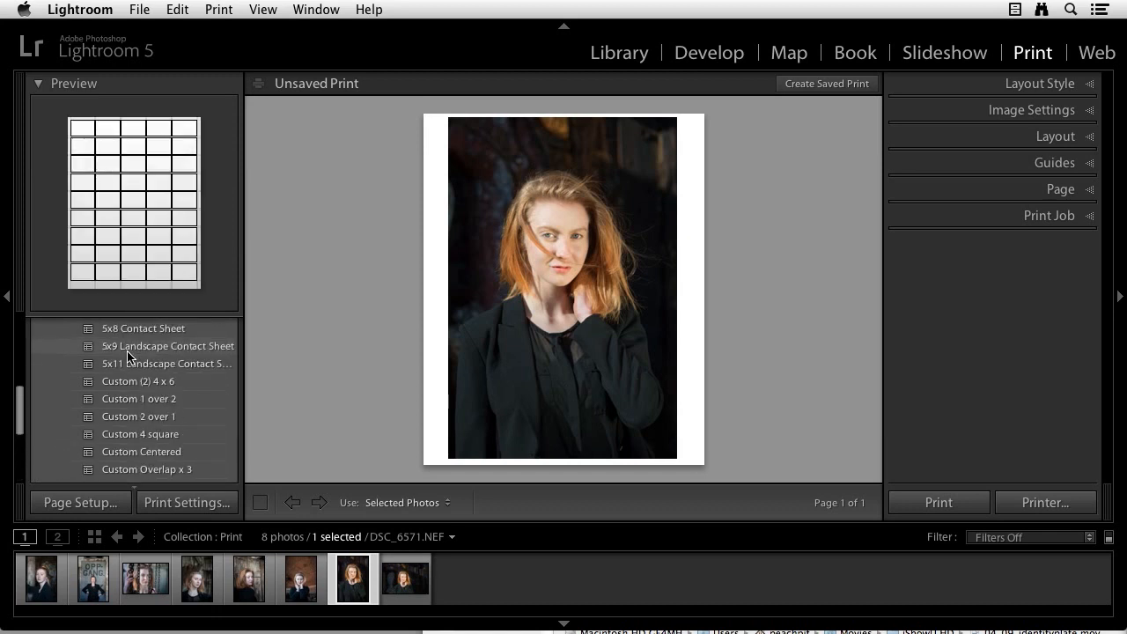
pyautogui.scroll(3, 128, 357)
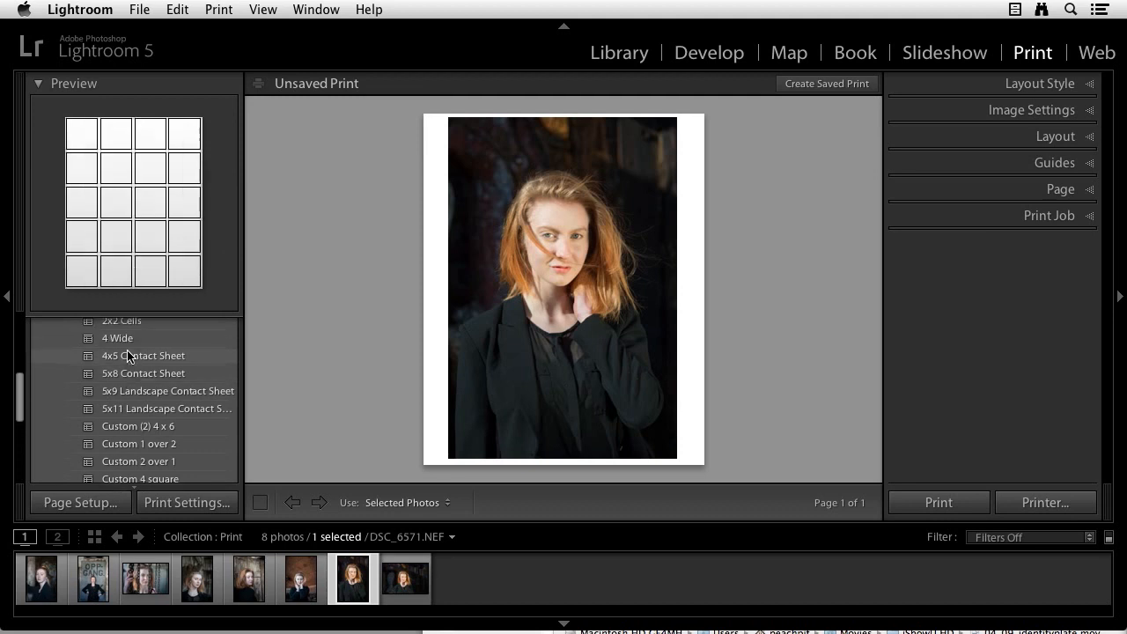
pyautogui.scroll(3, 128, 354)
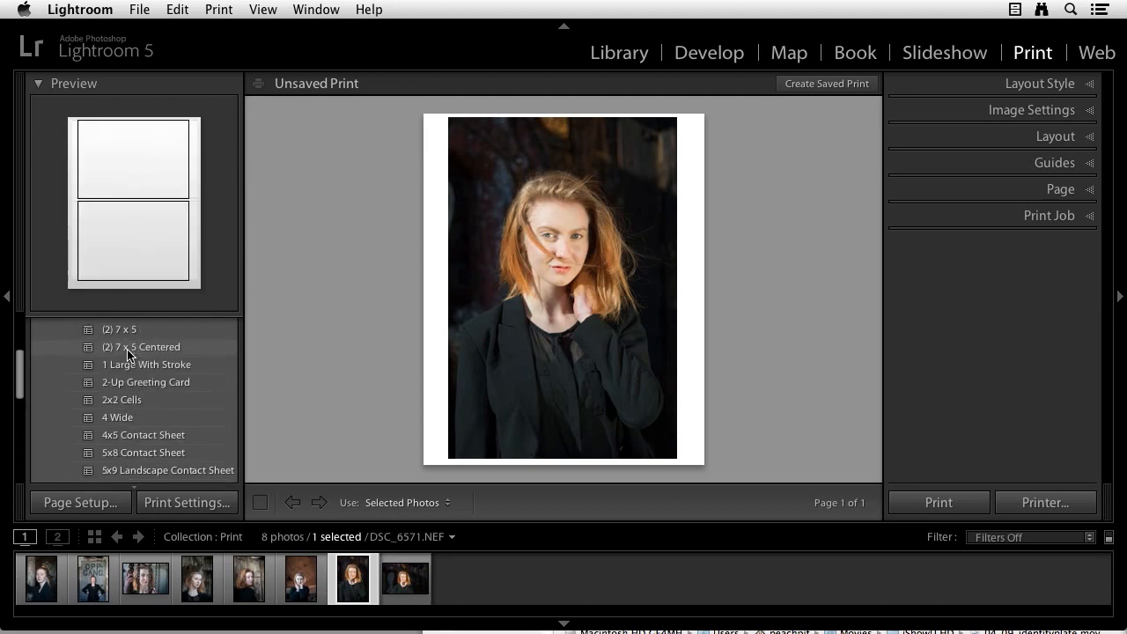
pyautogui.click(127, 349)
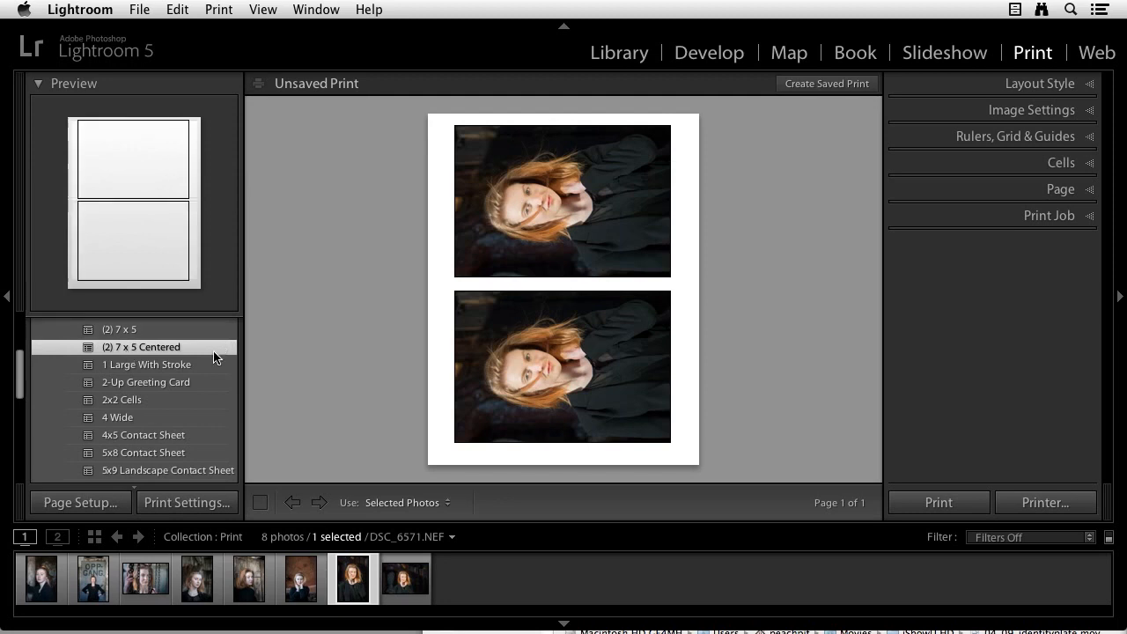
# Step: Look through the remaining print templates and the collections list, then collapse both lists
pyautogui.scroll(-15, 192, 368)
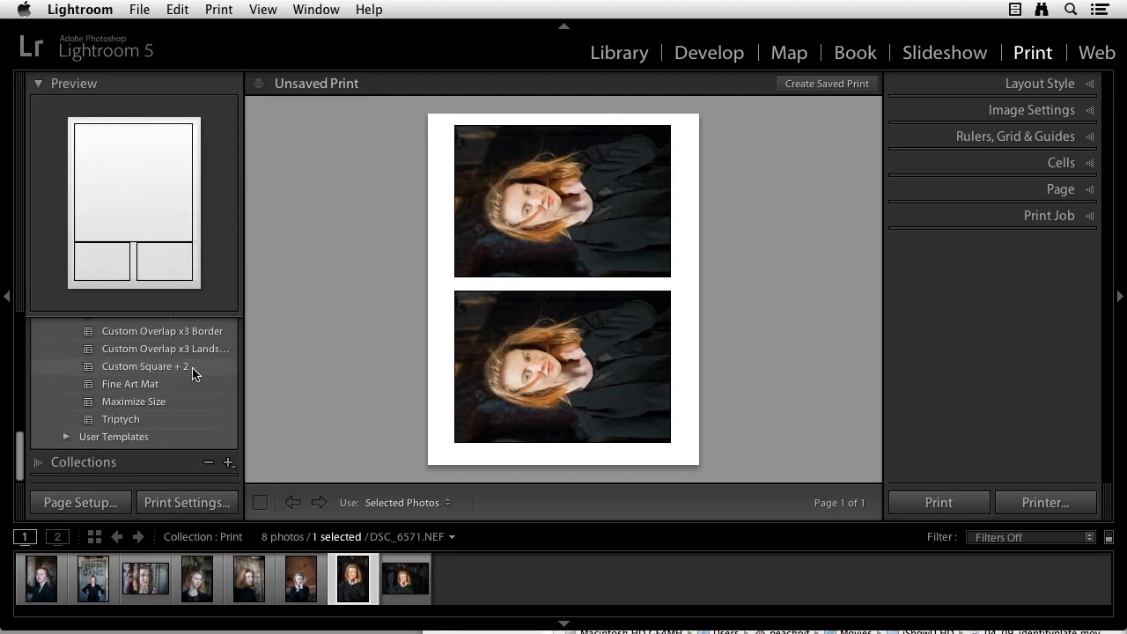
pyautogui.click(38, 464)
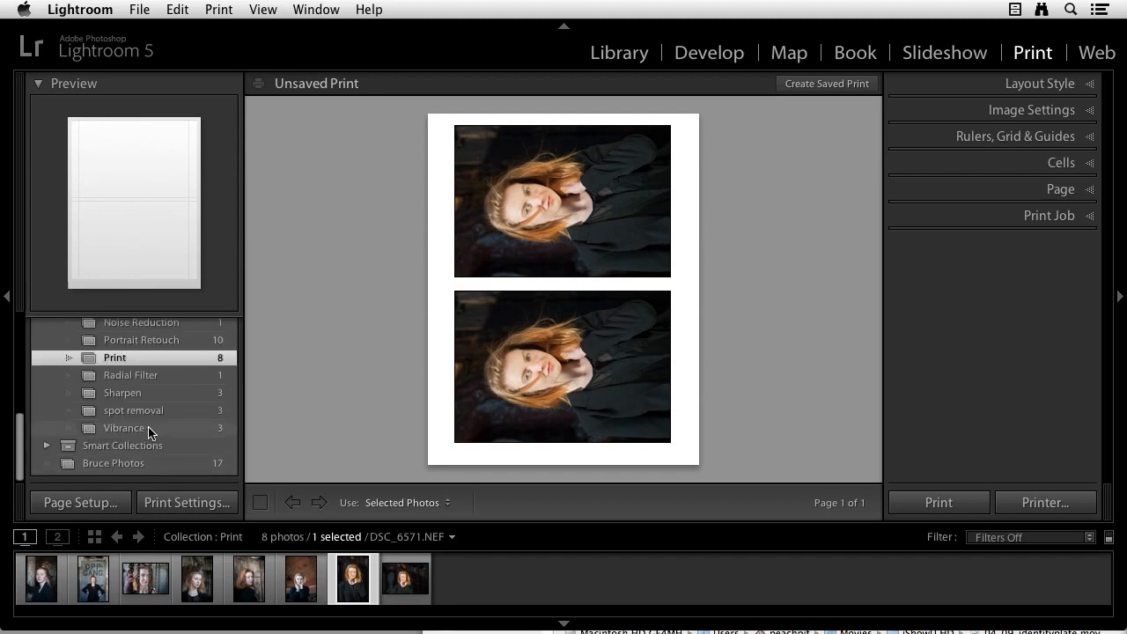
pyautogui.scroll(10, 161, 427)
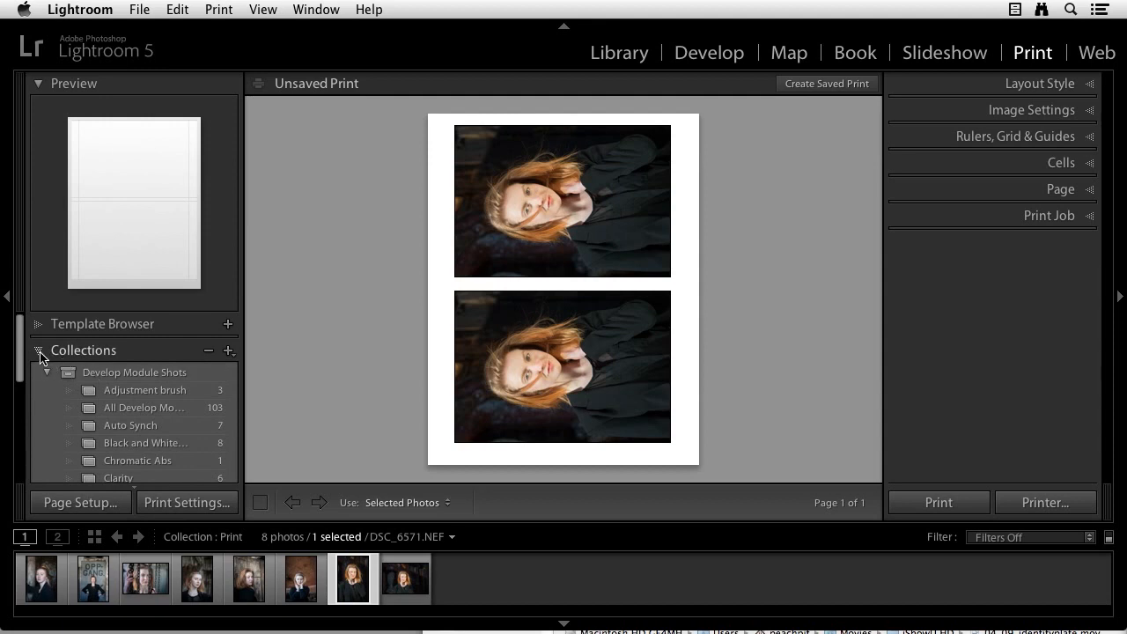
pyautogui.click(40, 352)
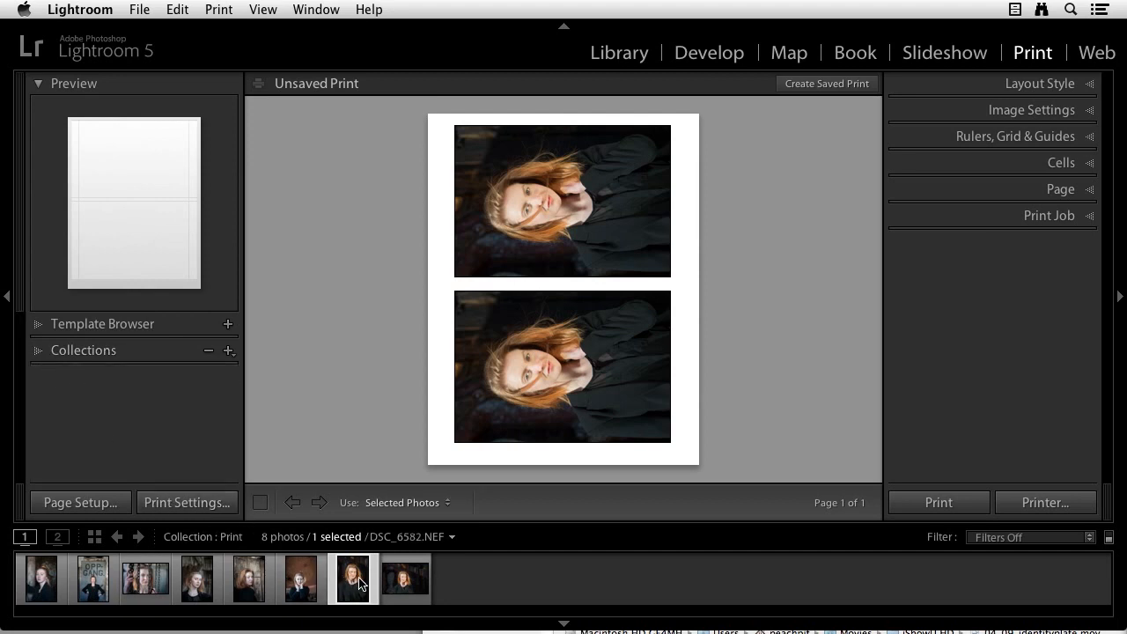
# Step: Preview five other collection photos in the two-up layout, ending with DSC_6412.NEF, and check the list of recent photo sources
pyautogui.click(306, 585)
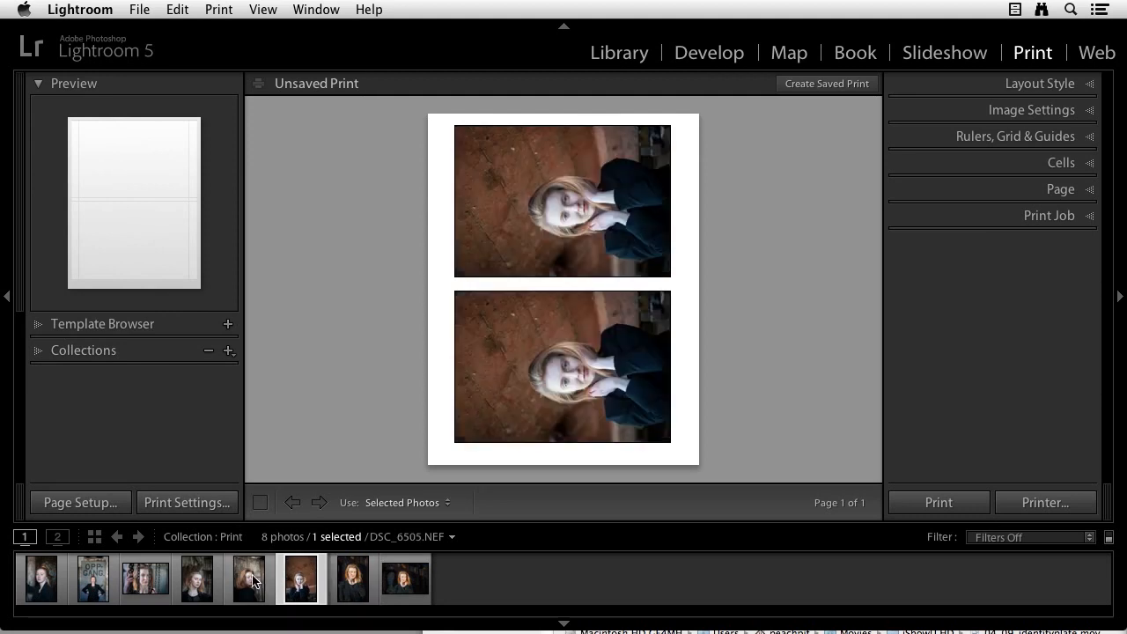
pyautogui.click(257, 581)
pyautogui.click(202, 582)
pyautogui.click(141, 583)
pyautogui.click(93, 579)
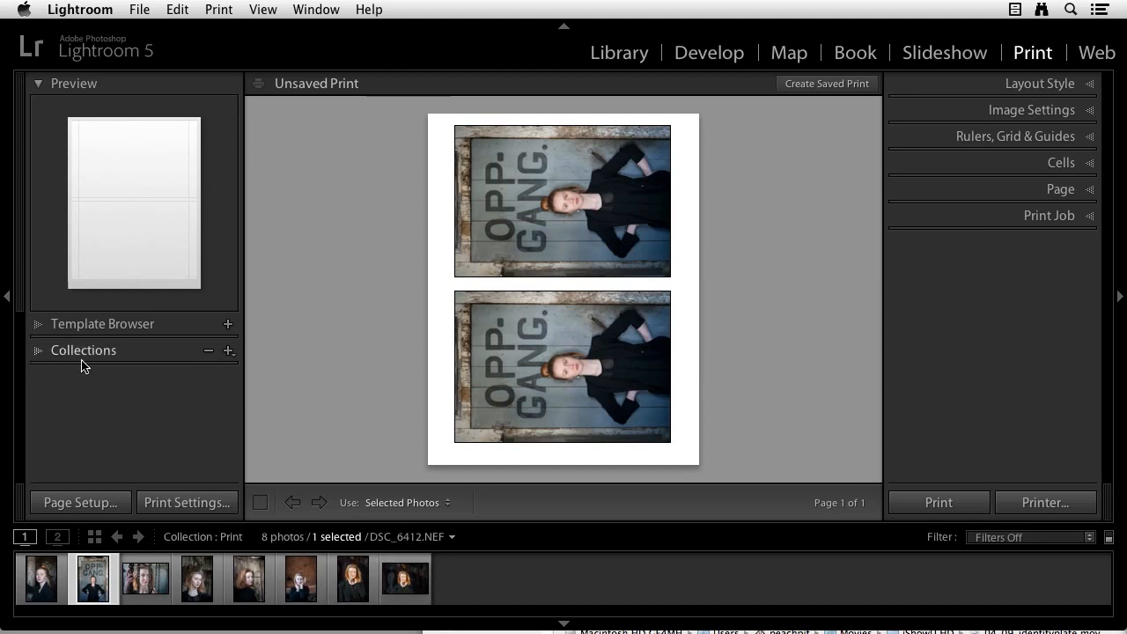
pyautogui.click(453, 539)
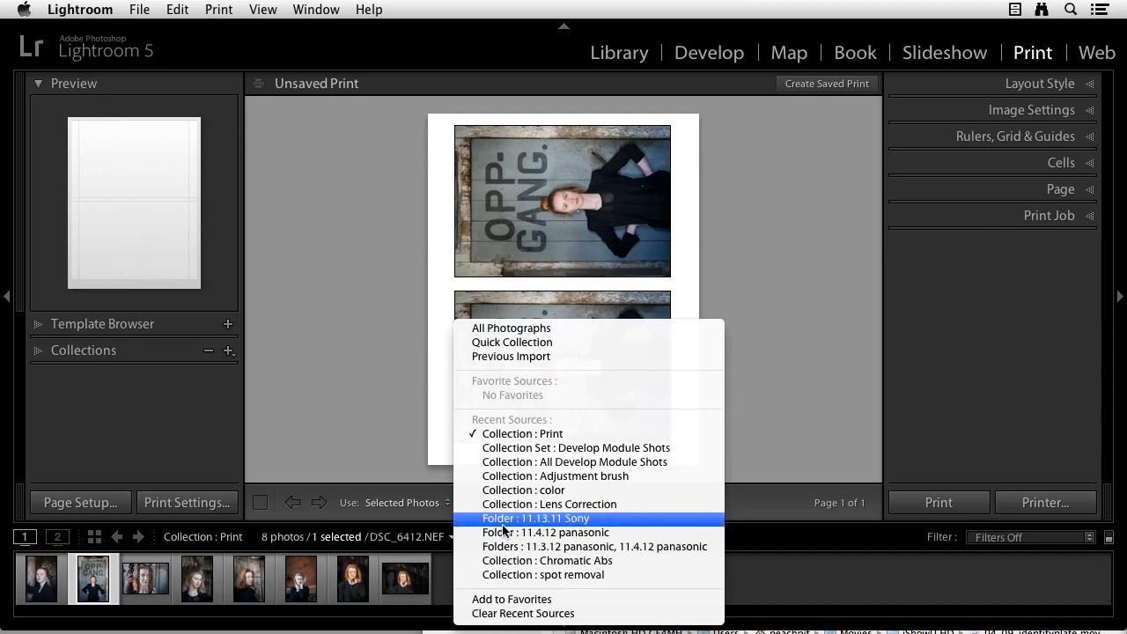
pyautogui.click(379, 447)
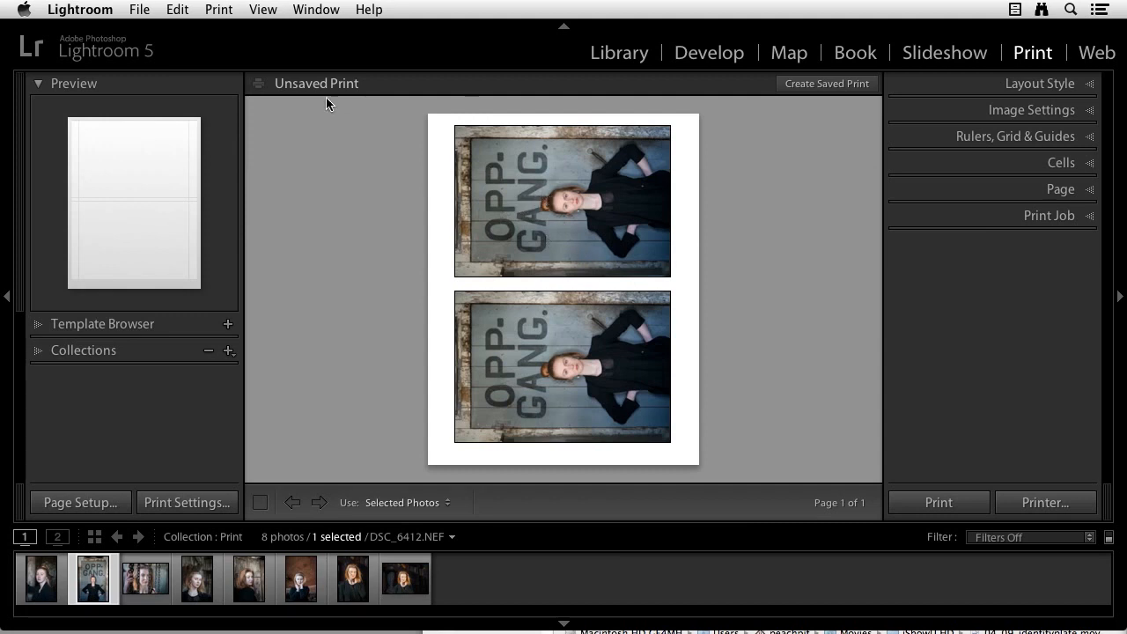
# Step: Show the info overlay on the print page, toggling it off and on once, and show the layout guides
pyautogui.click(264, 10)
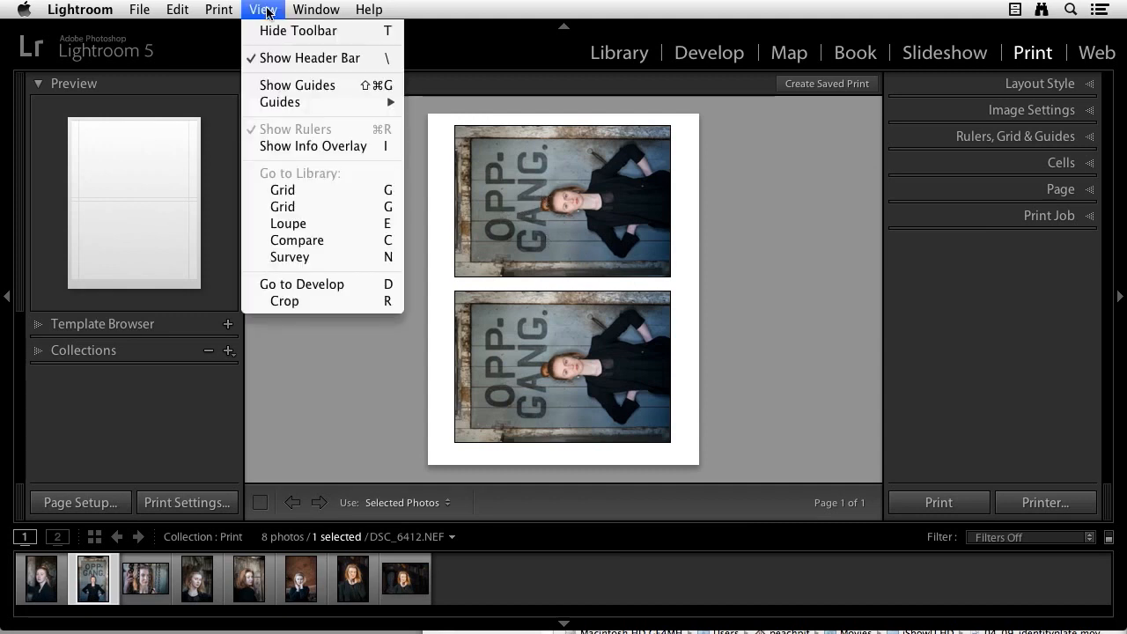
pyautogui.click(294, 145)
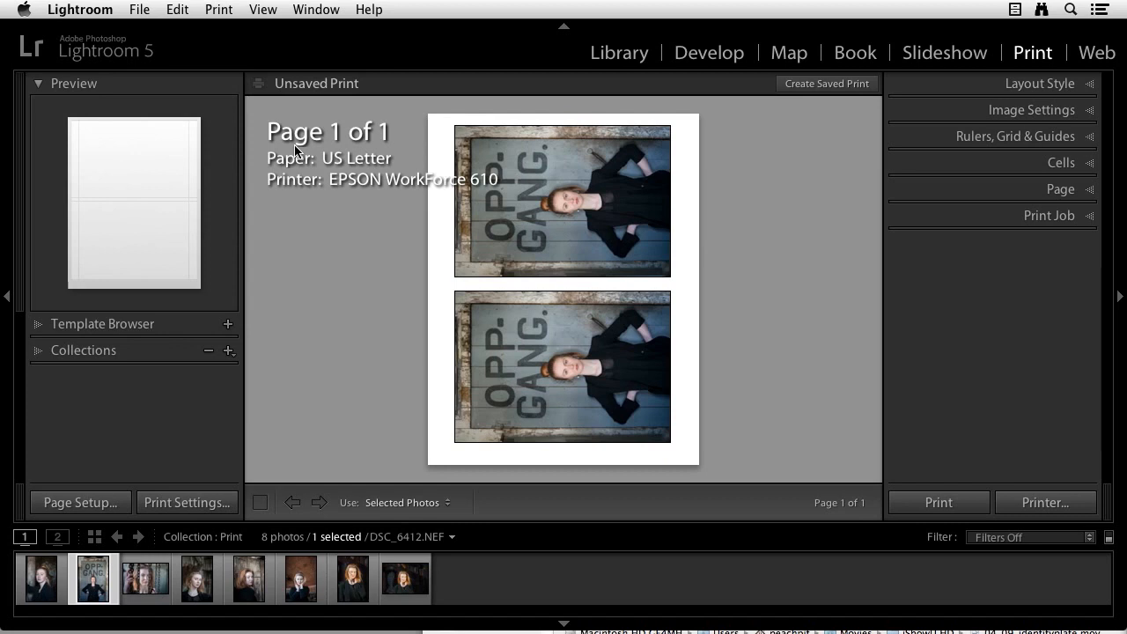
pyautogui.press('super+i')
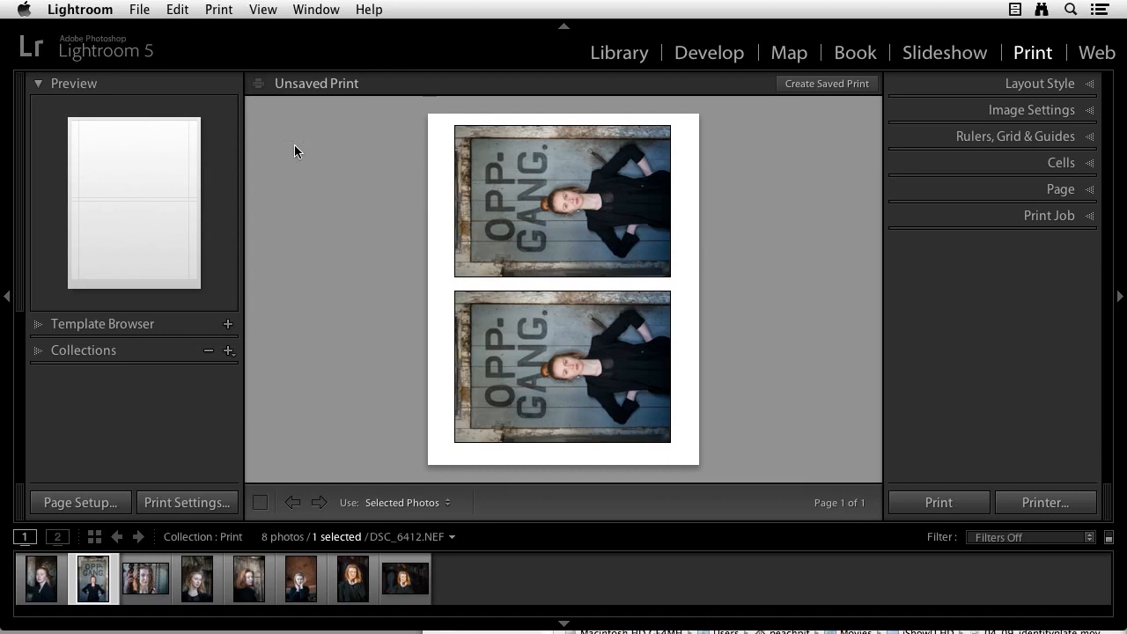
pyautogui.press('super+i')
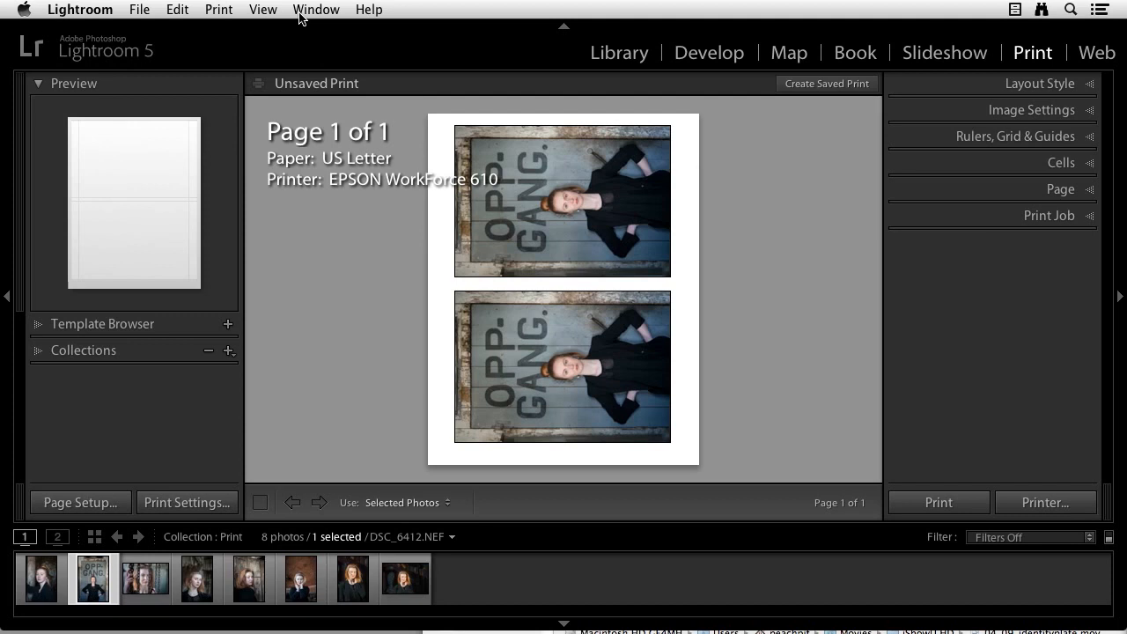
pyautogui.press('super+shift+g')
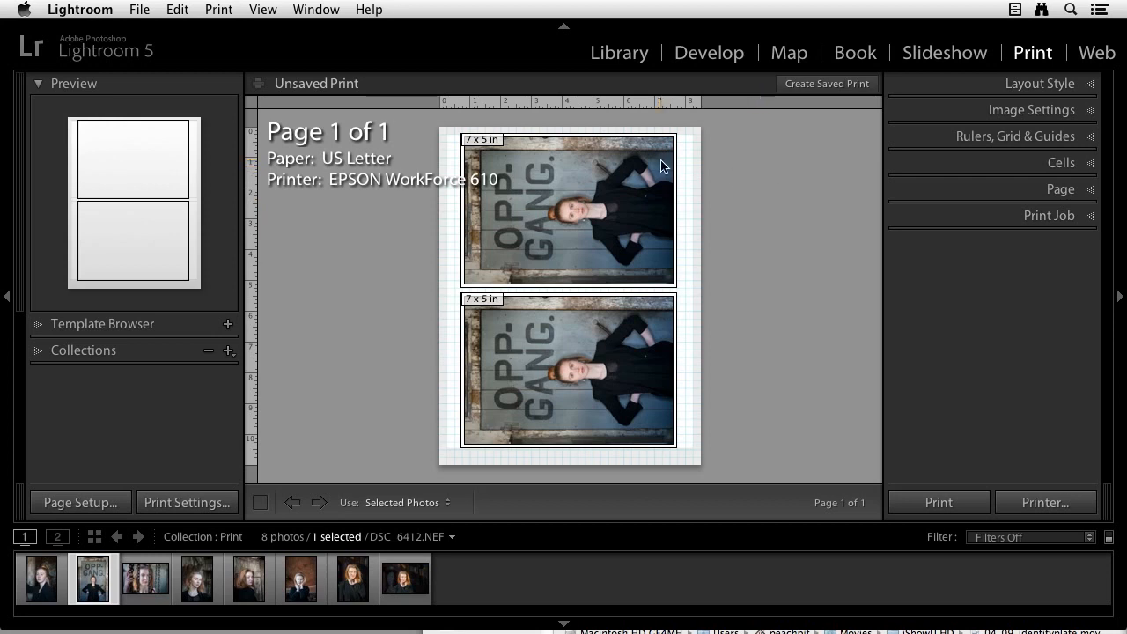
# Step: Apply the Maximize Size template with photo DSC_6582.NEF on the page, and hide the layout guides
pyautogui.click(37, 324)
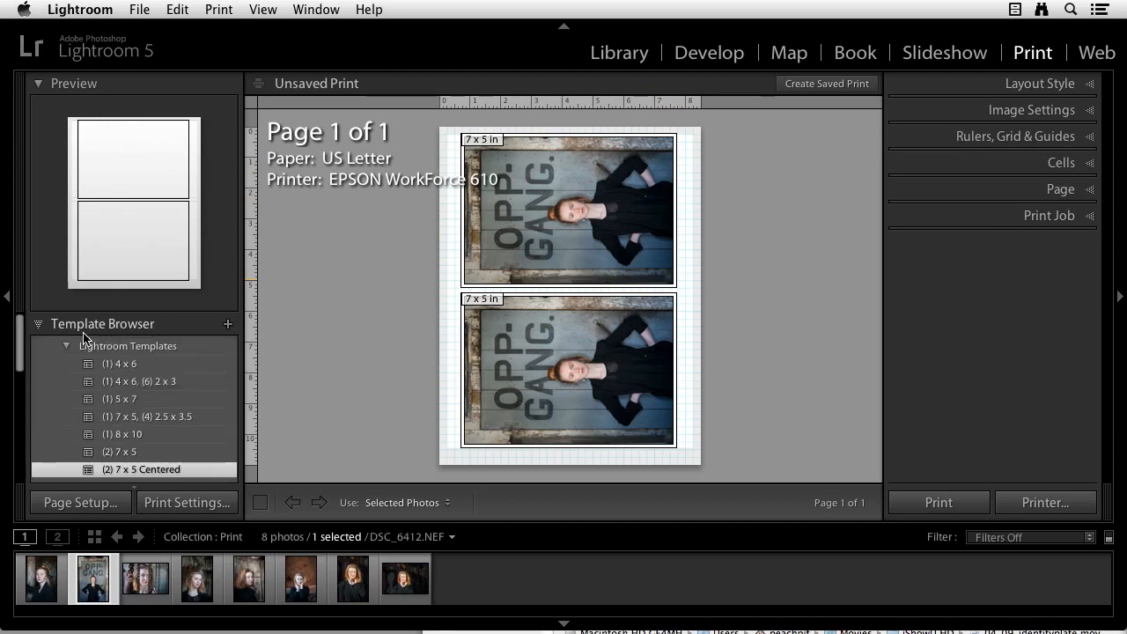
pyautogui.scroll(-10, 110, 353)
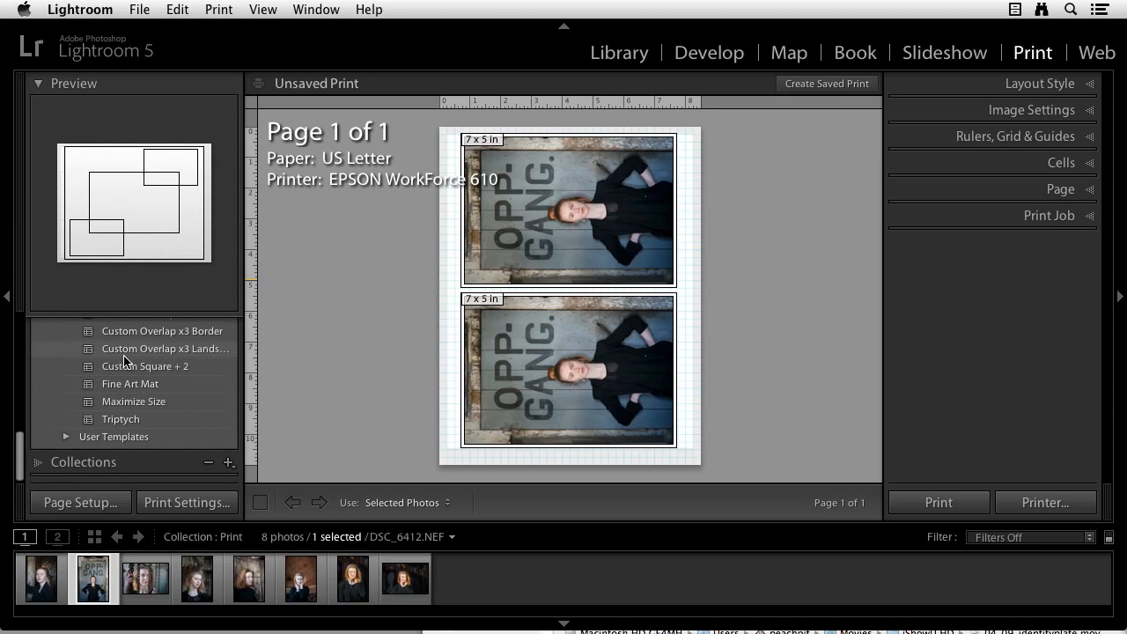
pyautogui.click(148, 402)
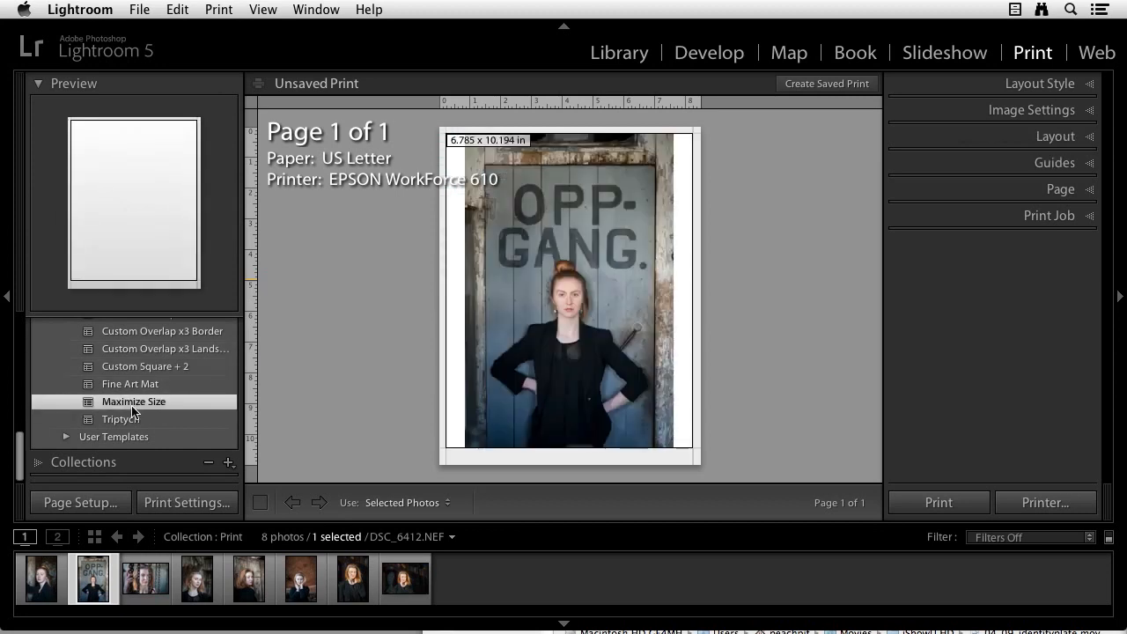
pyautogui.click(357, 586)
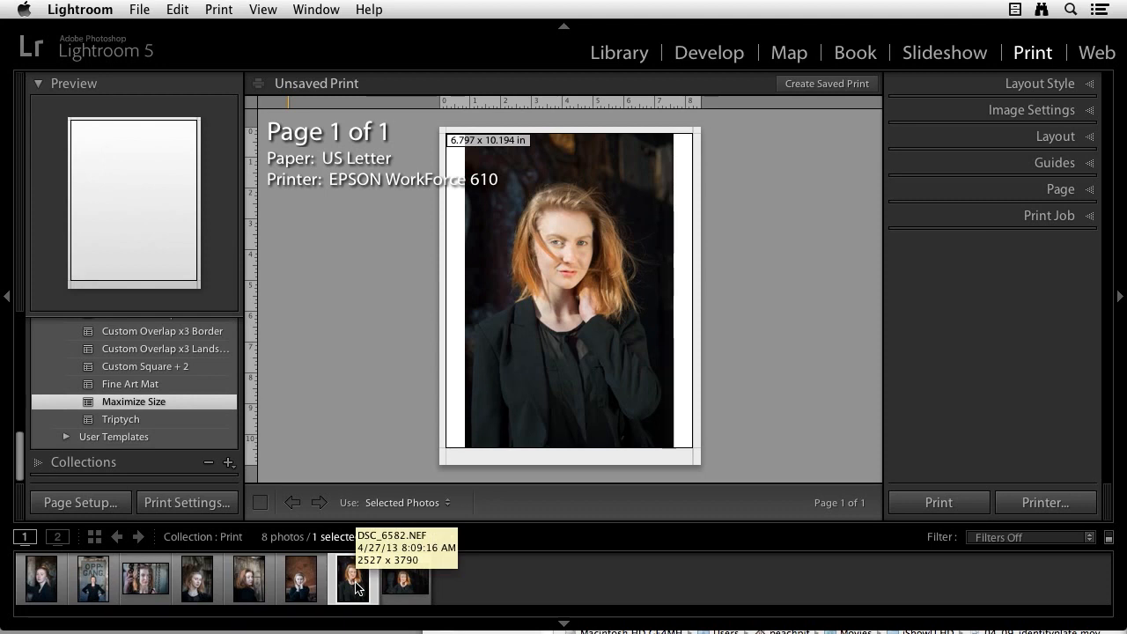
pyautogui.press('super+shift+h')
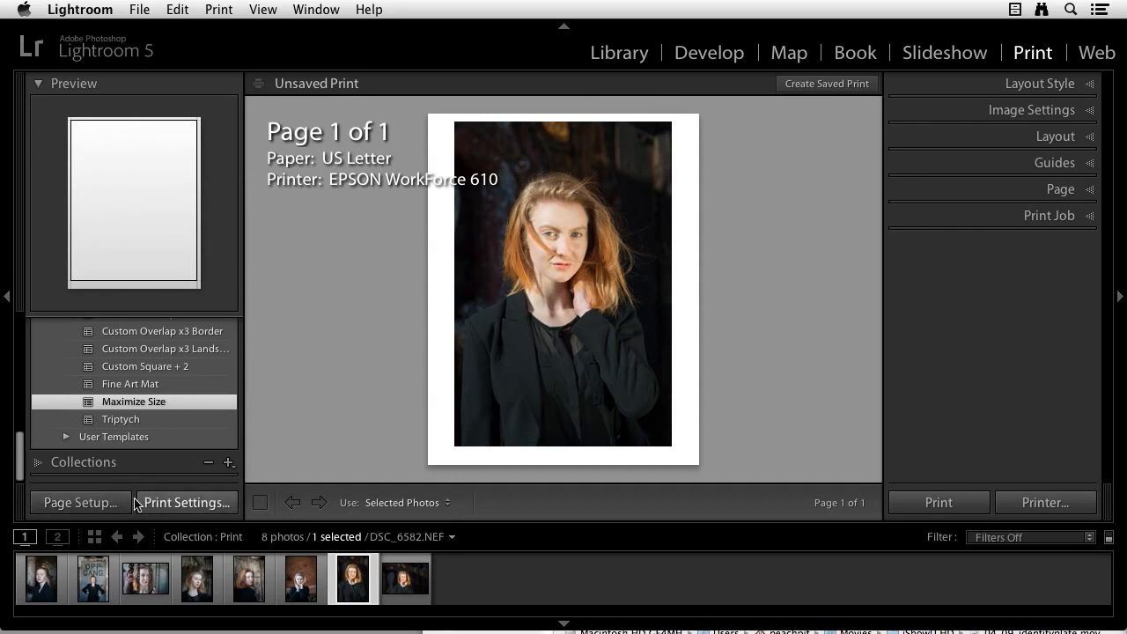
# Step: Set the paper size in the page setup to 8 x 10 in
pyautogui.click(81, 503)
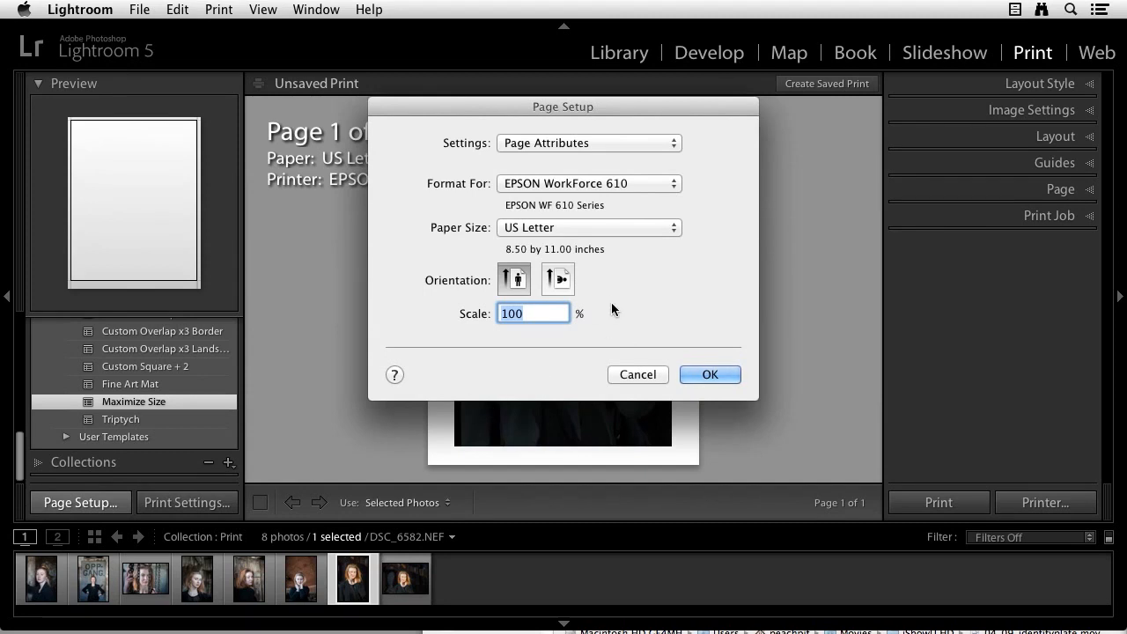
pyautogui.click(597, 231)
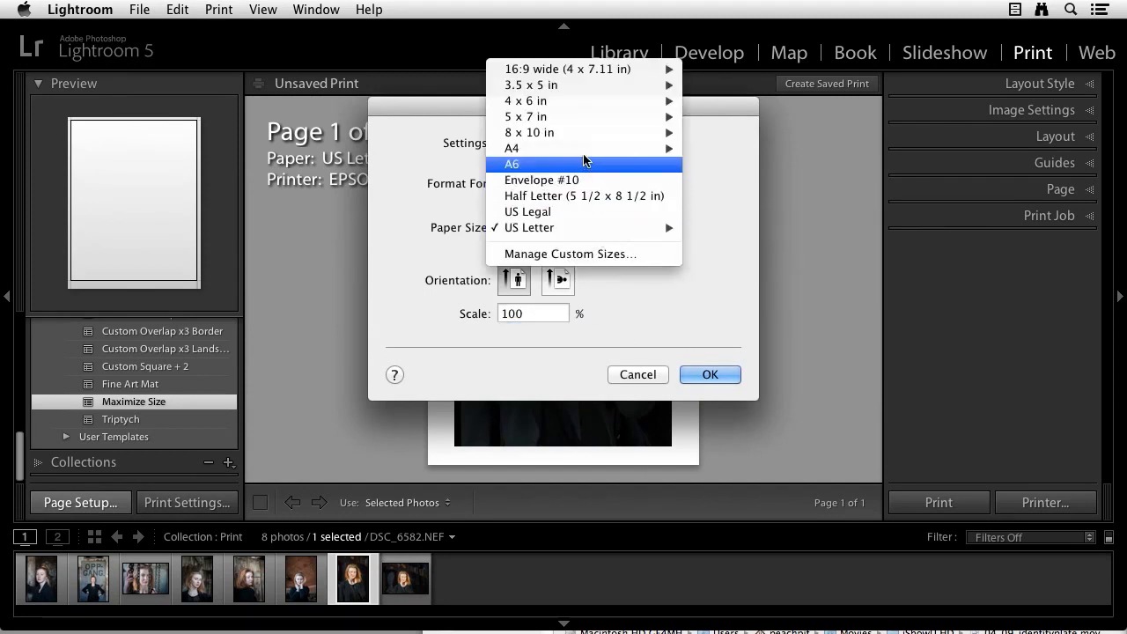
pyautogui.moveTo(577, 136)
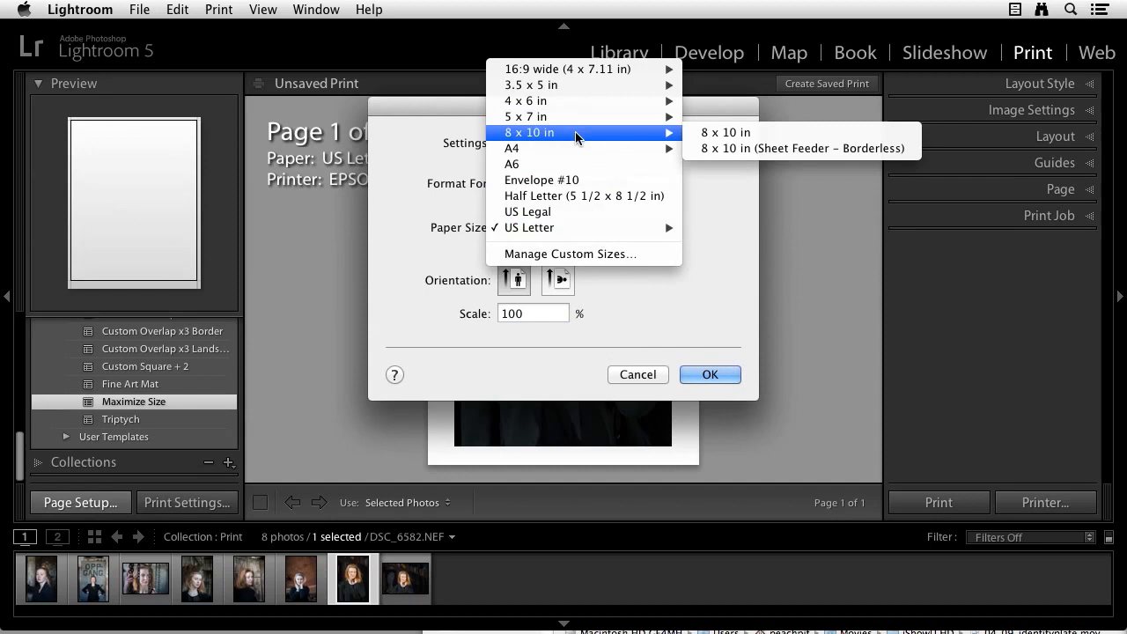
pyautogui.click(736, 138)
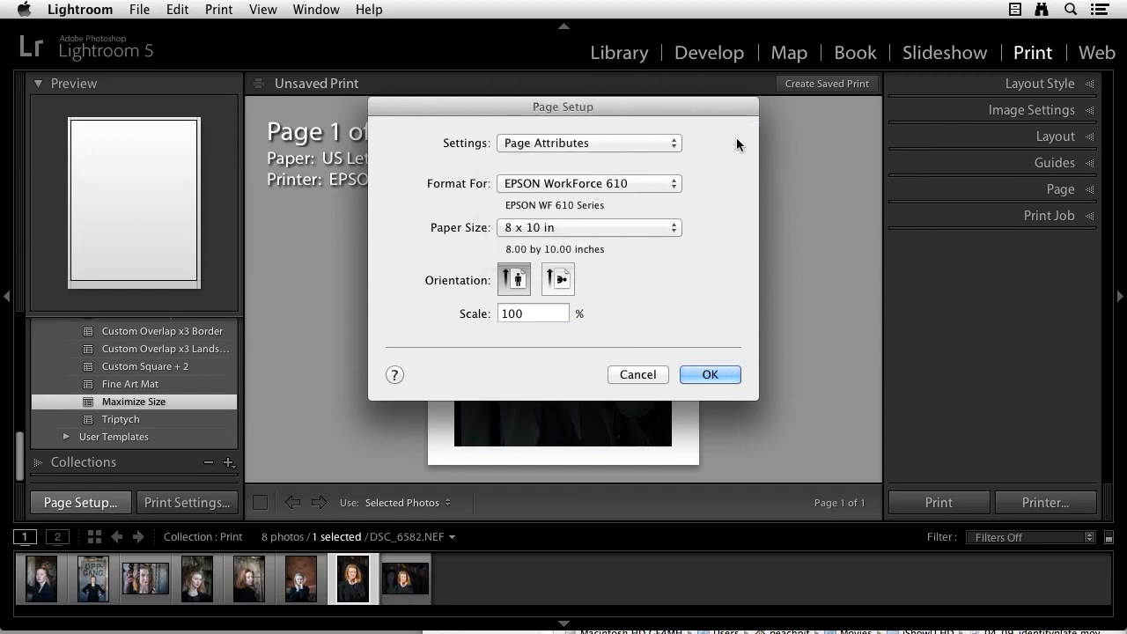
pyautogui.click(711, 375)
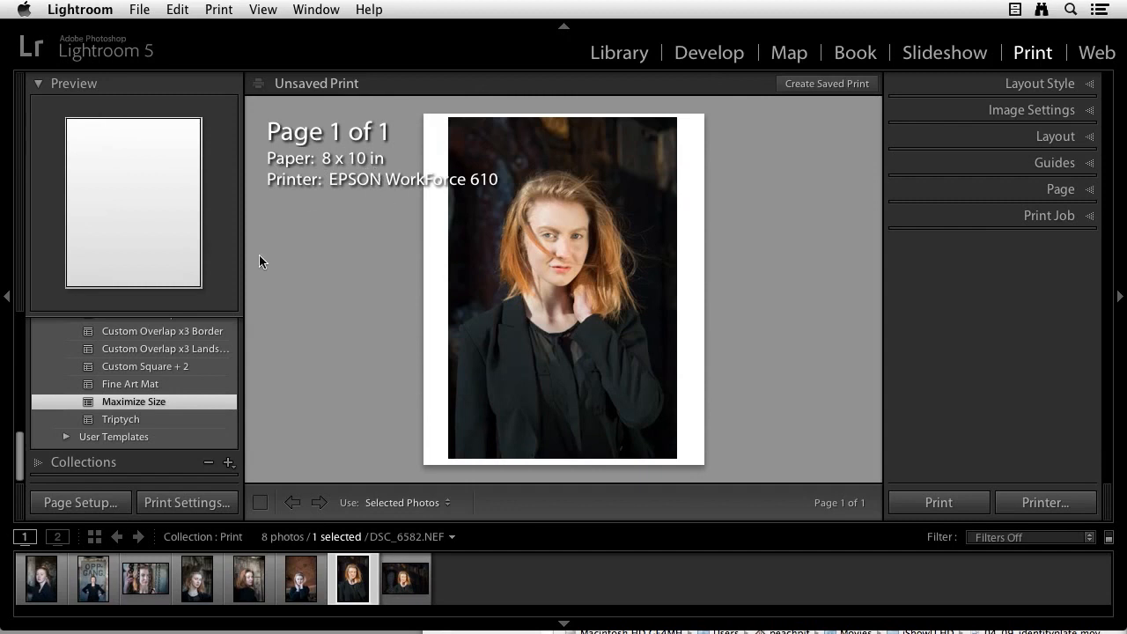
# Step: Check the print settings for the printer and the available layout styles
pyautogui.click(201, 506)
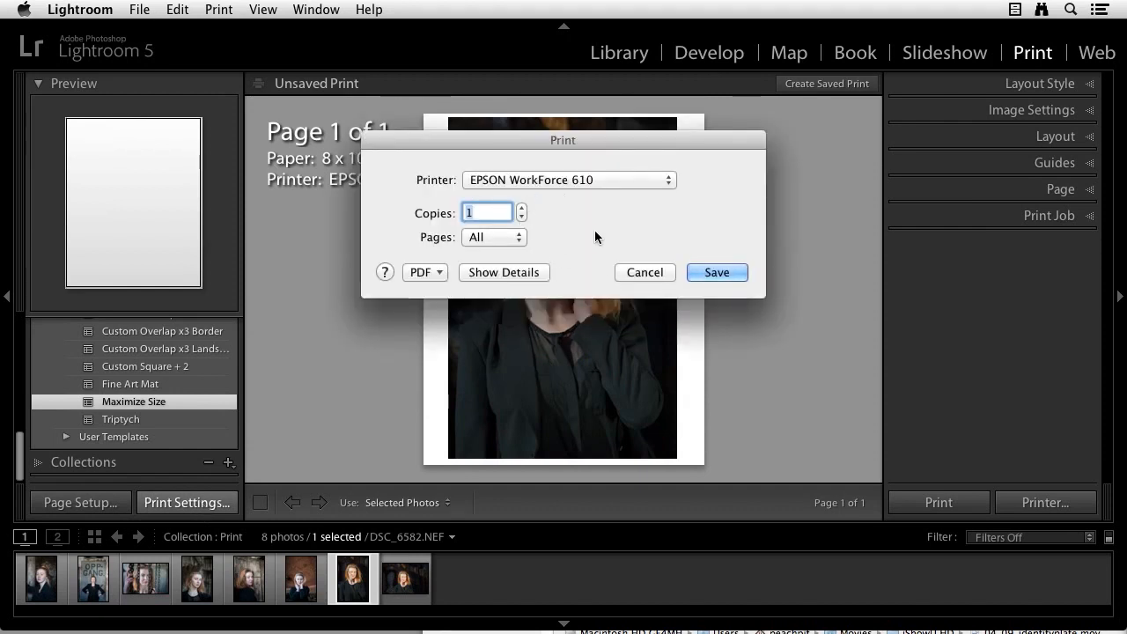
pyautogui.click(645, 273)
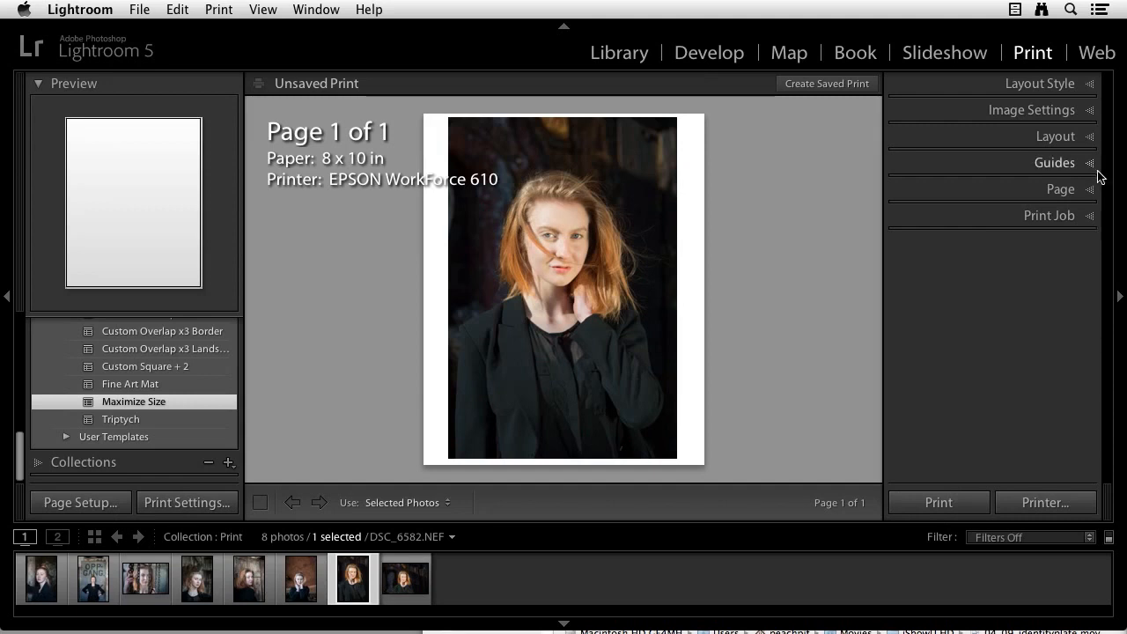
pyautogui.click(1089, 84)
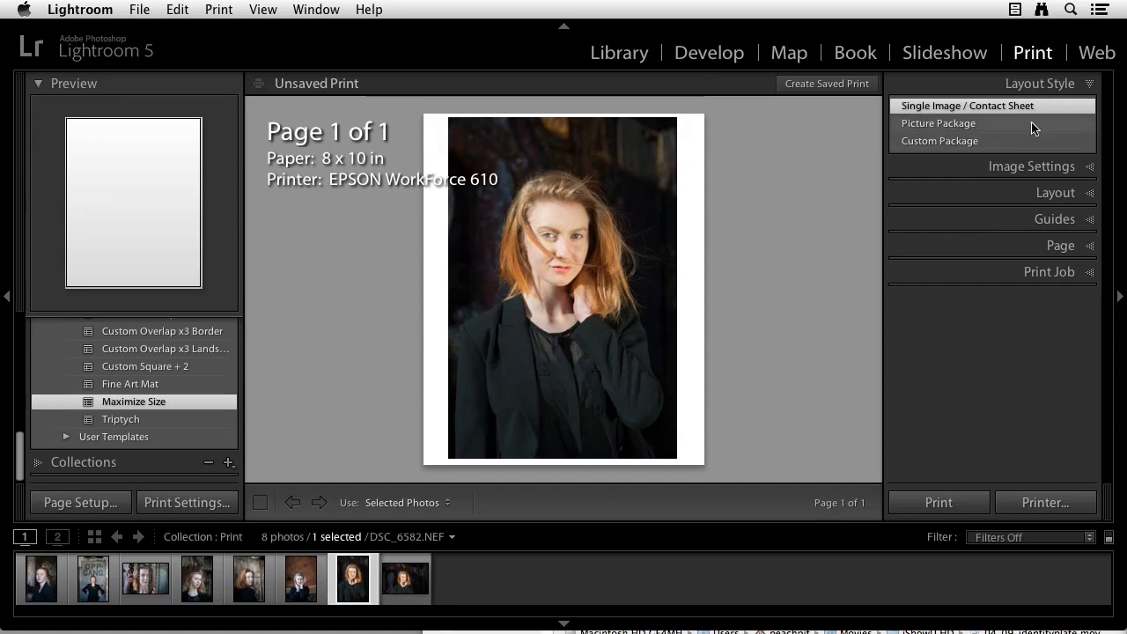
pyautogui.click(1090, 85)
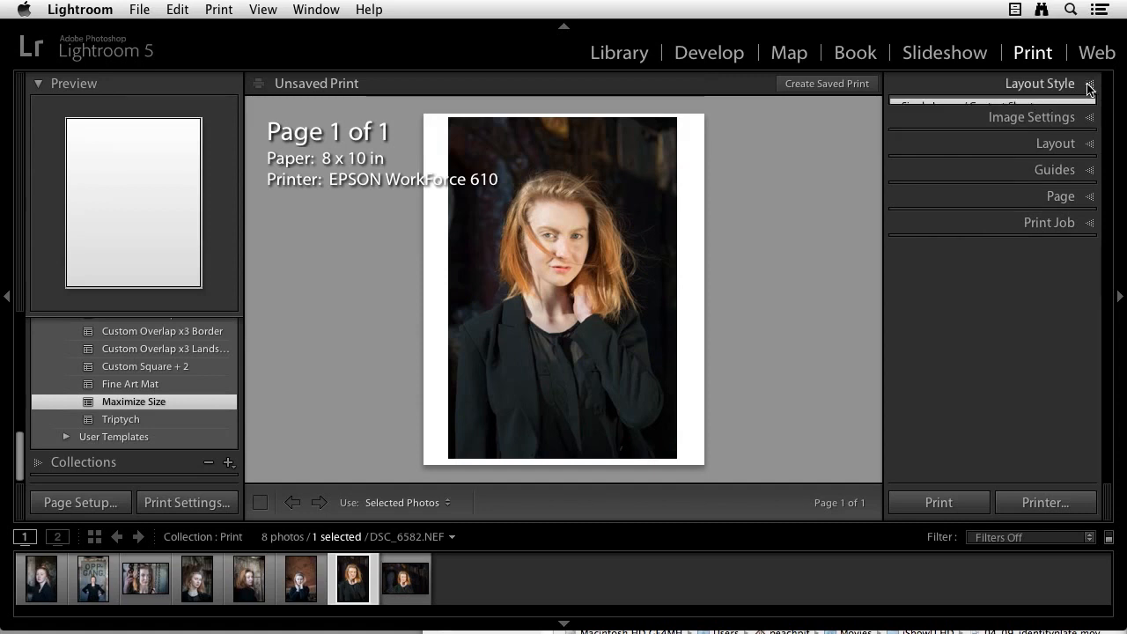
# Step: Try Zoom to Fill on the portrait and turn it off again
pyautogui.click(1090, 112)
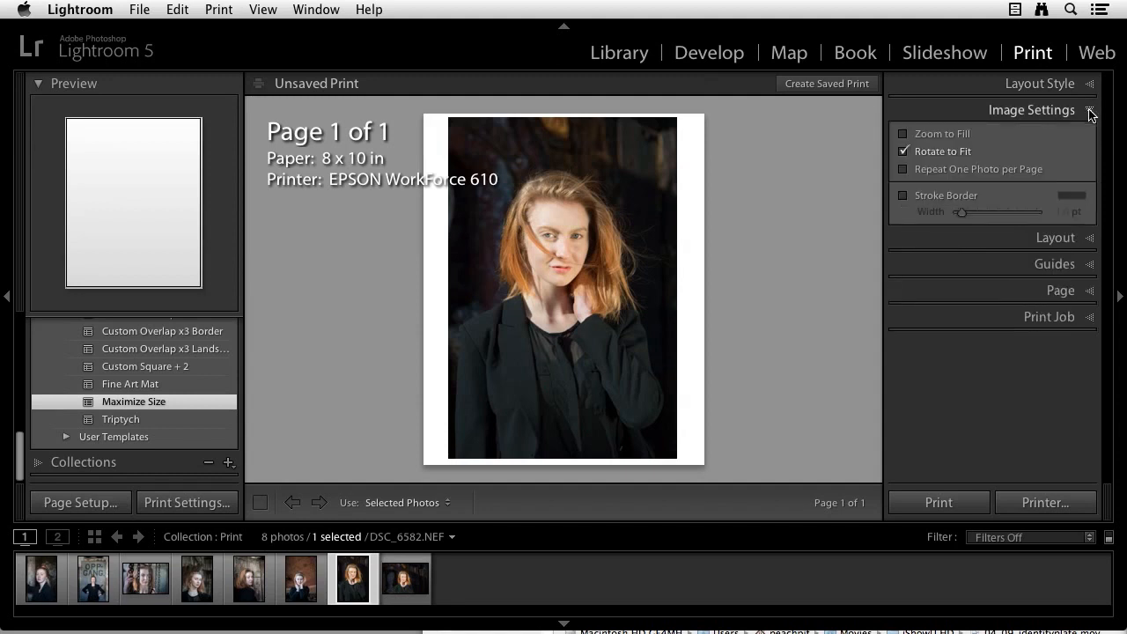
pyautogui.click(903, 134)
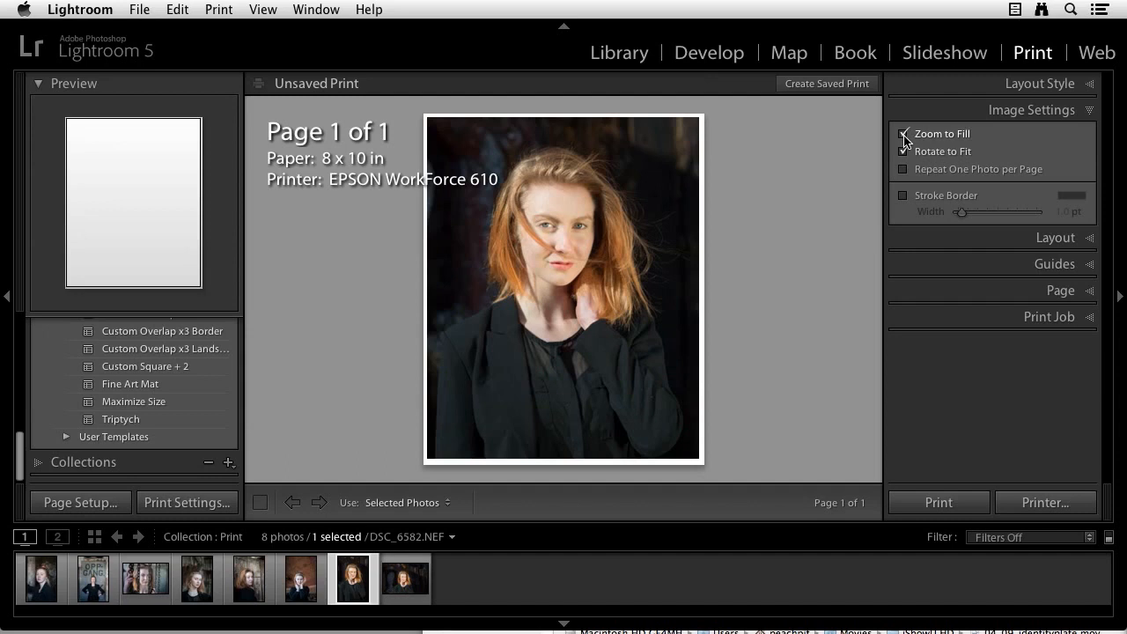
pyautogui.click(903, 135)
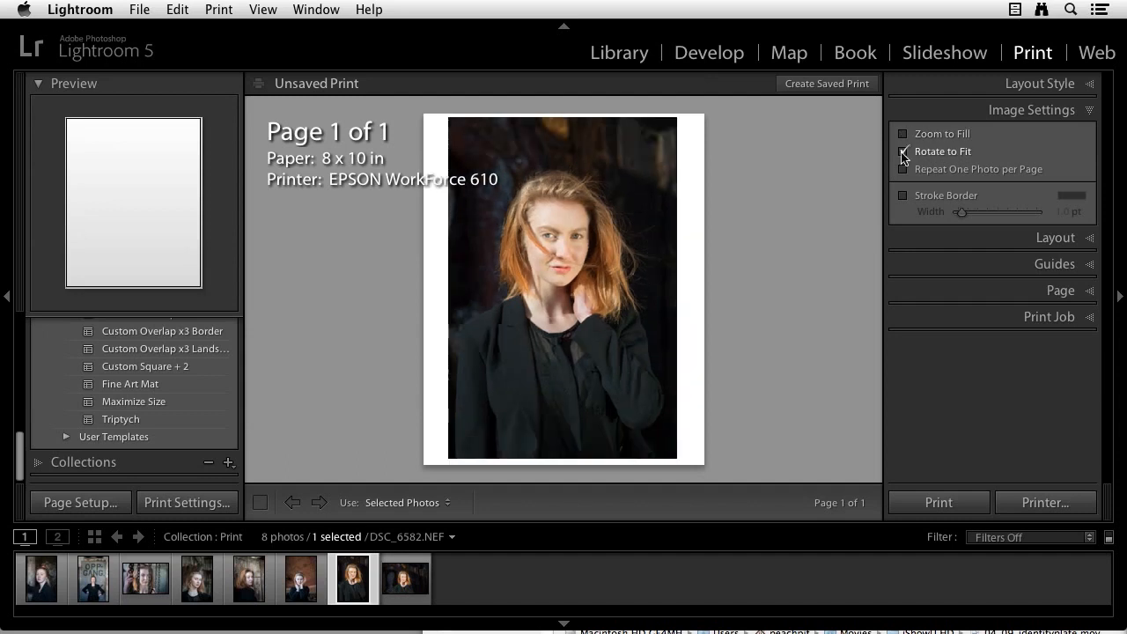
# Step: Compare Rotate to Fit off and on with landscape photo DSC_6594.NEF, and return to DSC_6582.NEF
pyautogui.click(409, 582)
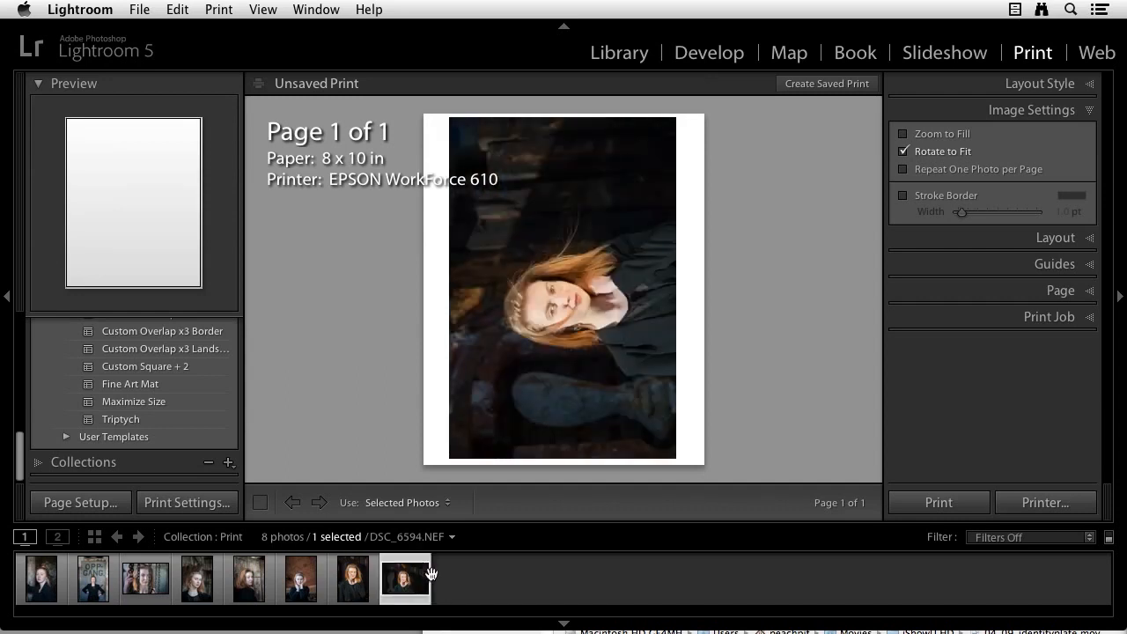
pyautogui.click(904, 153)
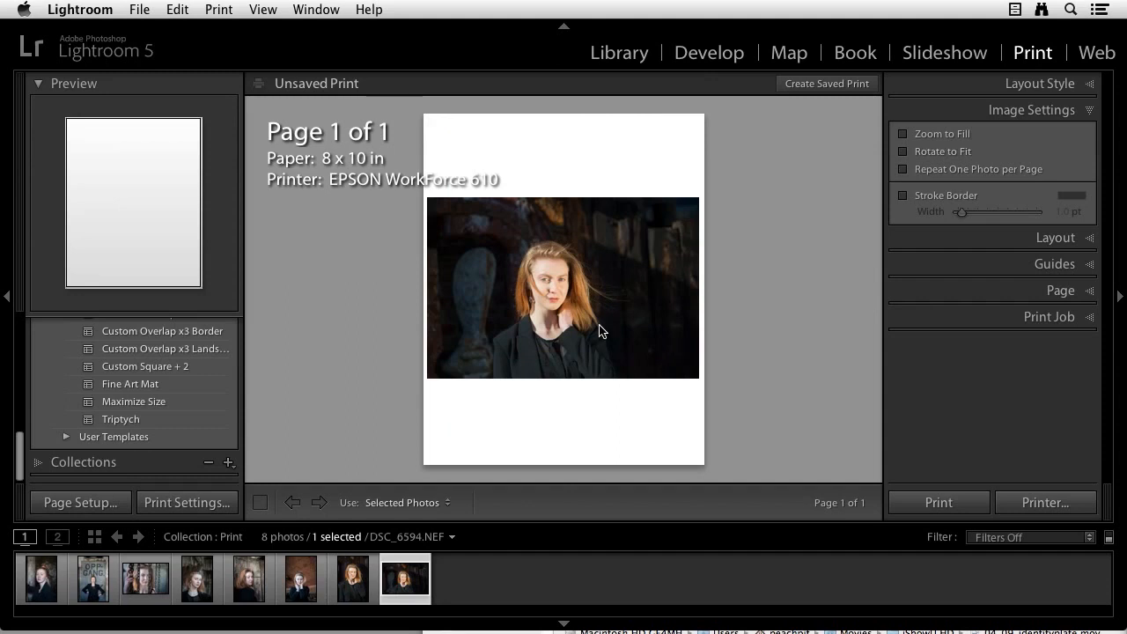
pyautogui.click(904, 153)
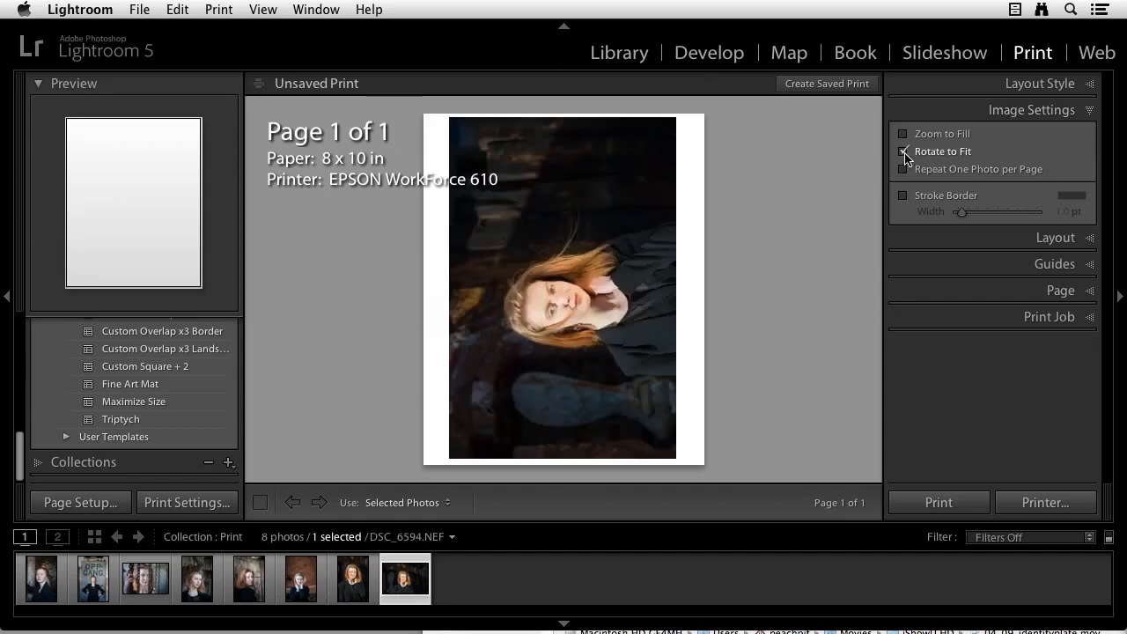
pyautogui.click(351, 583)
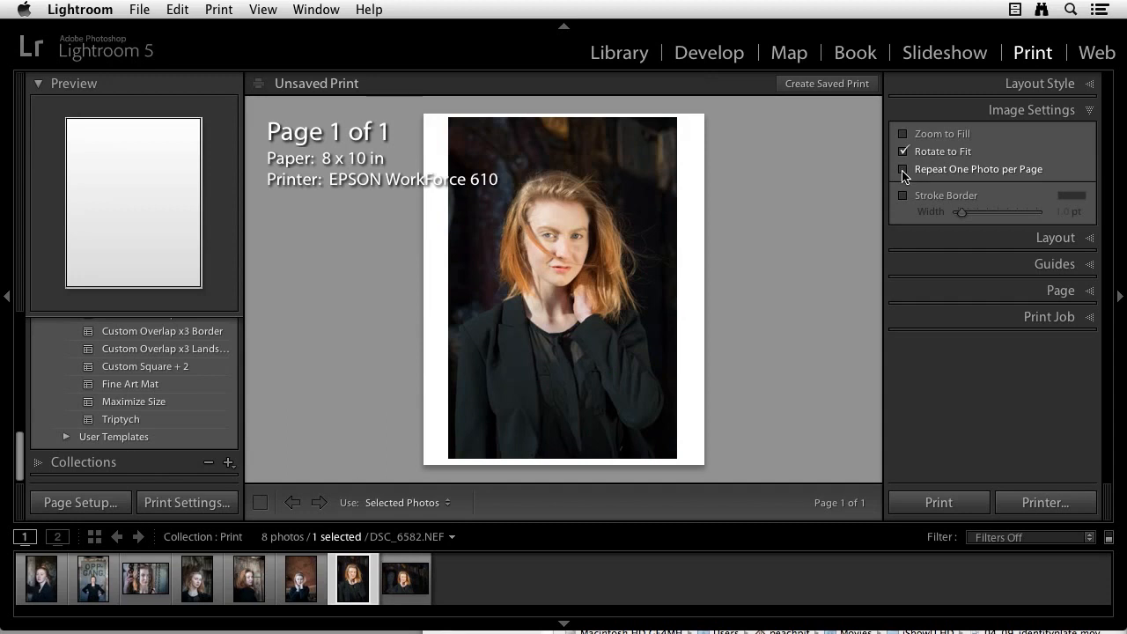
# Step: Try Repeat One Photo per Page with the 4x5 Contact Sheet template, and return to the Maximize Size template
pyautogui.scroll(5, 194, 377)
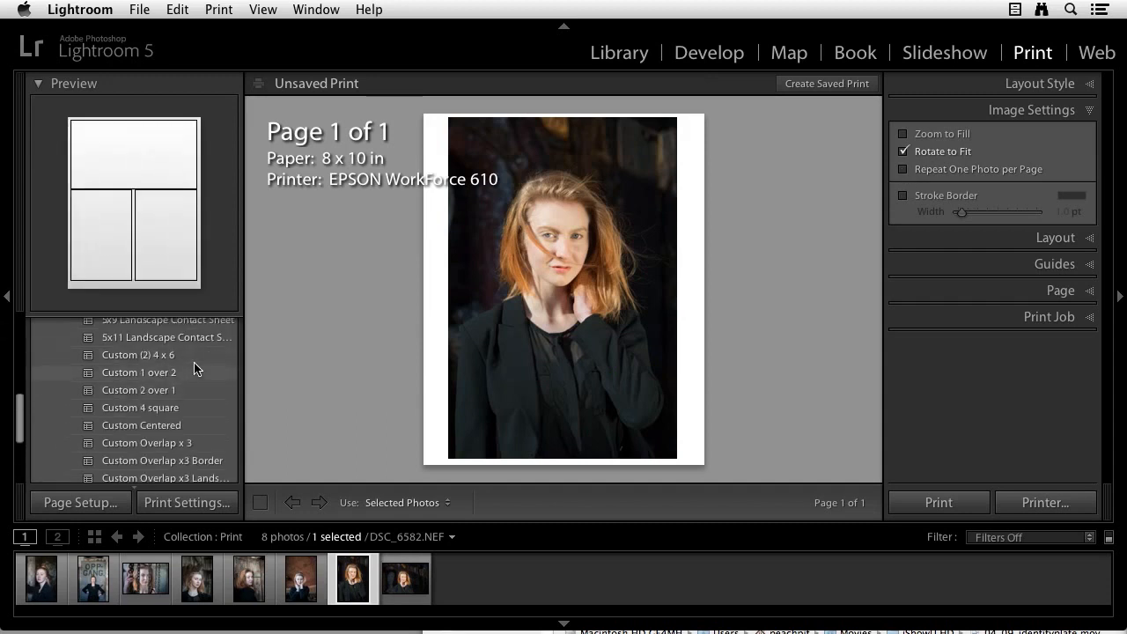
pyautogui.scroll(3, 194, 362)
pyautogui.click(177, 363)
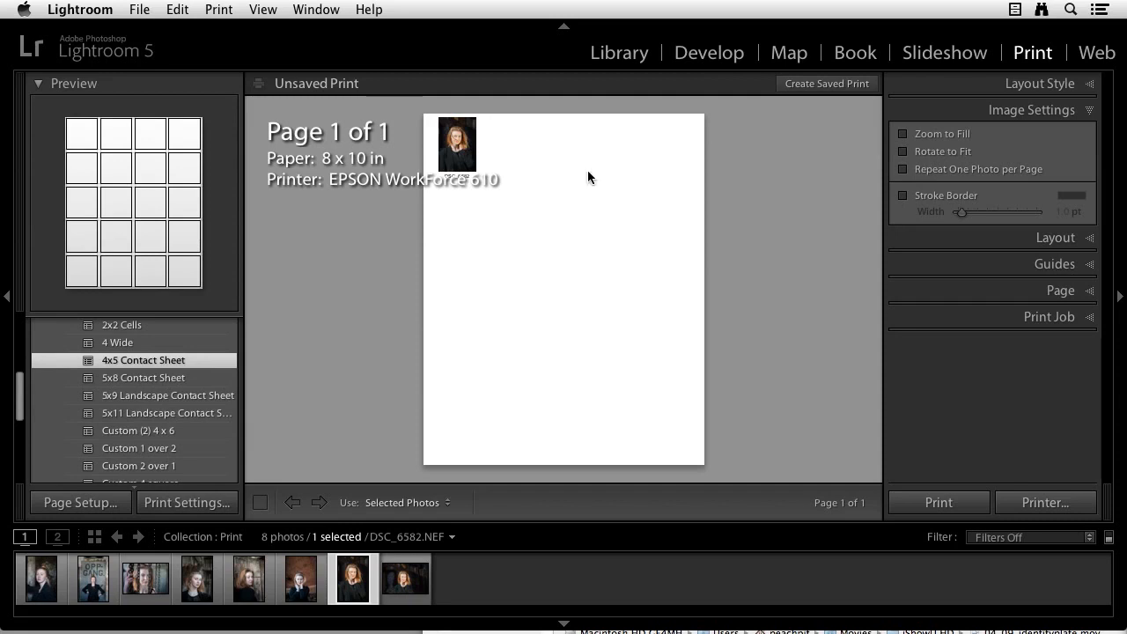
pyautogui.click(903, 169)
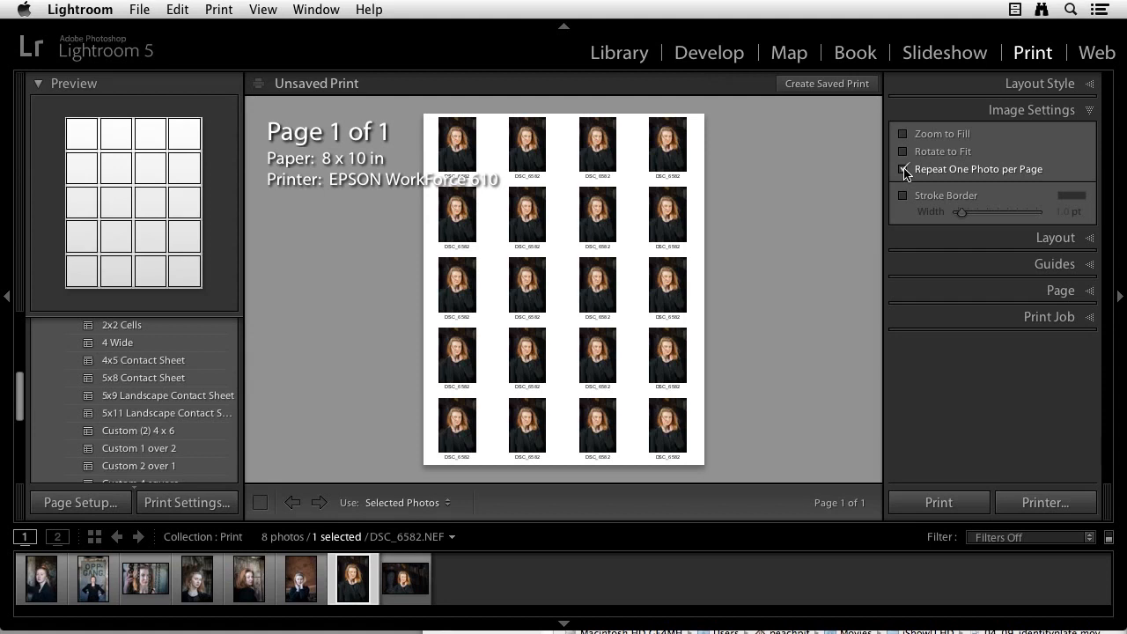
pyautogui.click(903, 169)
pyautogui.scroll(-5, 193, 398)
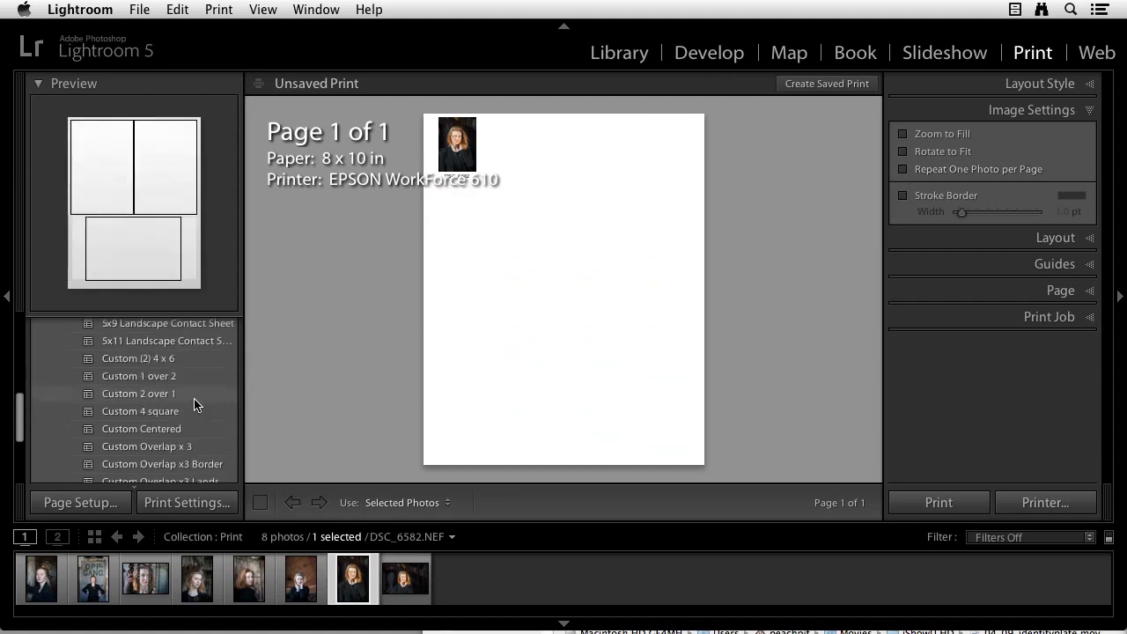
pyautogui.click(160, 406)
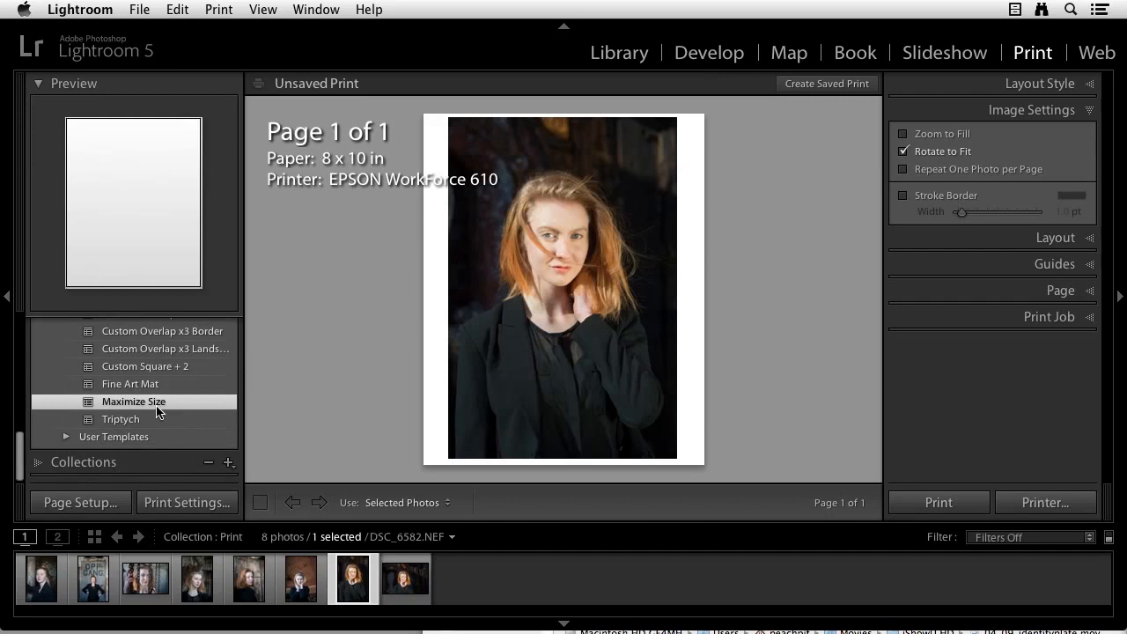
# Step: Add a stroke border to the portrait and set its color to red
pyautogui.click(902, 196)
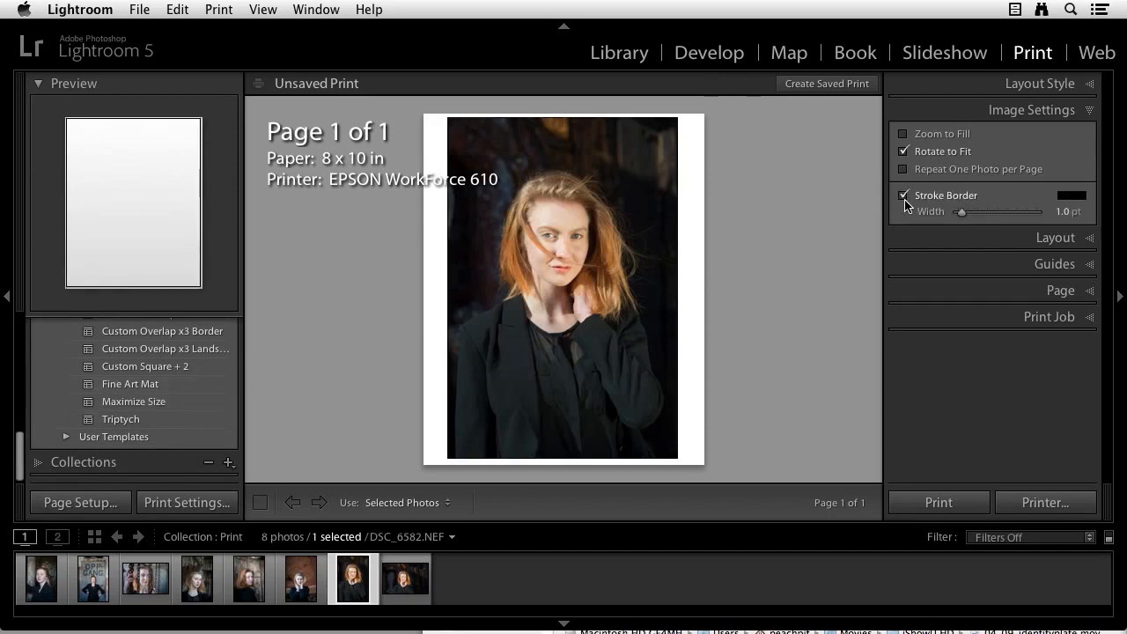
pyautogui.click(1071, 196)
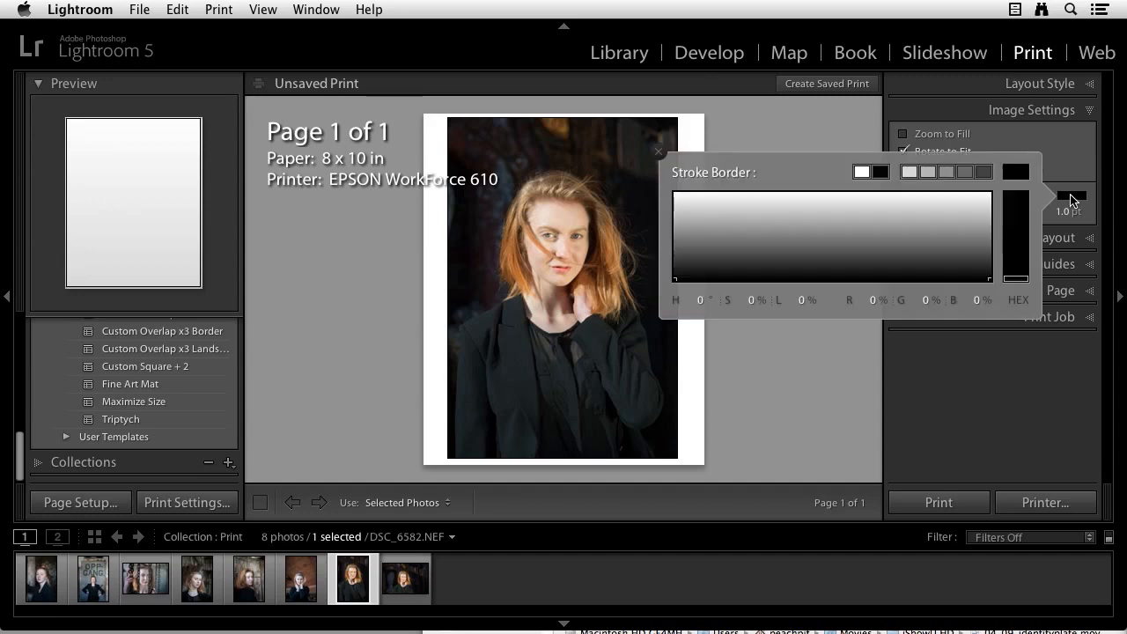
pyautogui.click(979, 199)
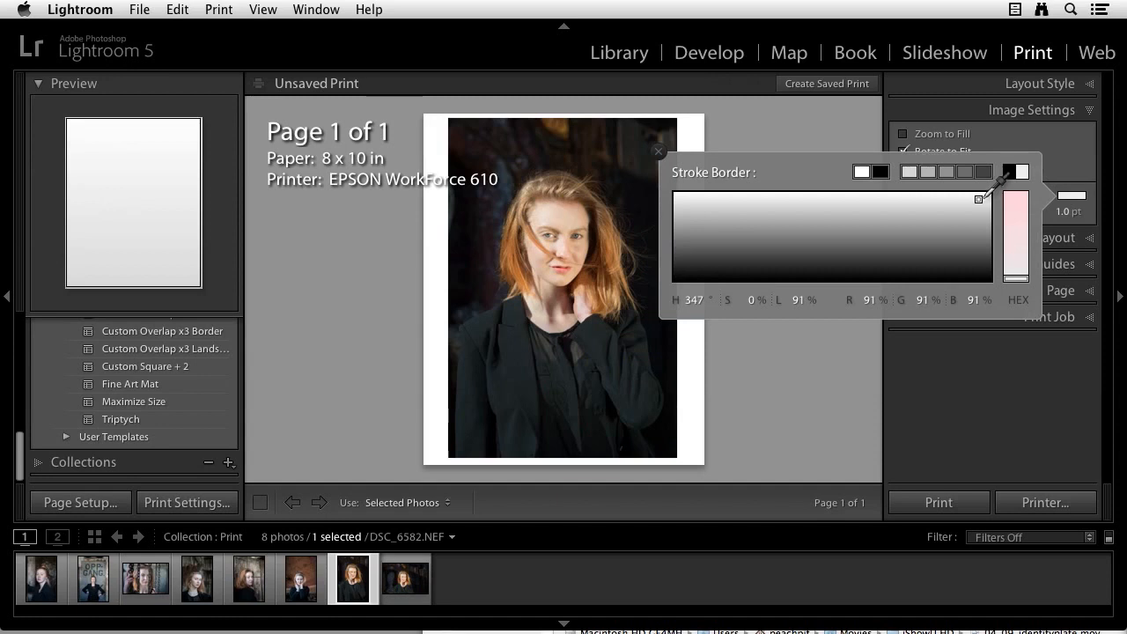
pyautogui.click(1018, 209)
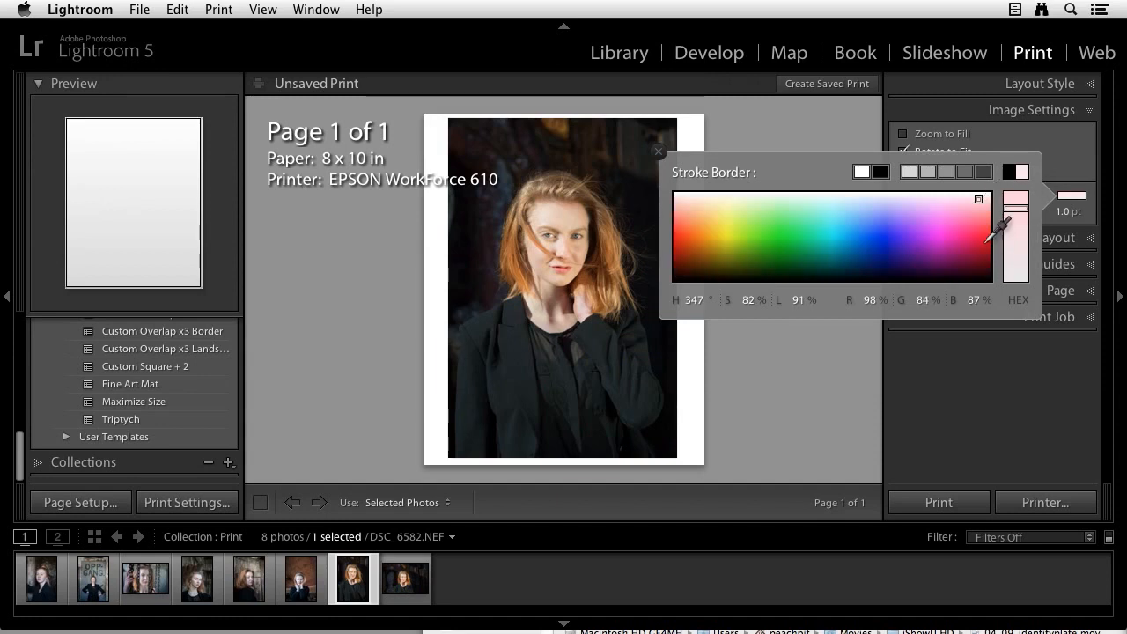
pyautogui.click(982, 243)
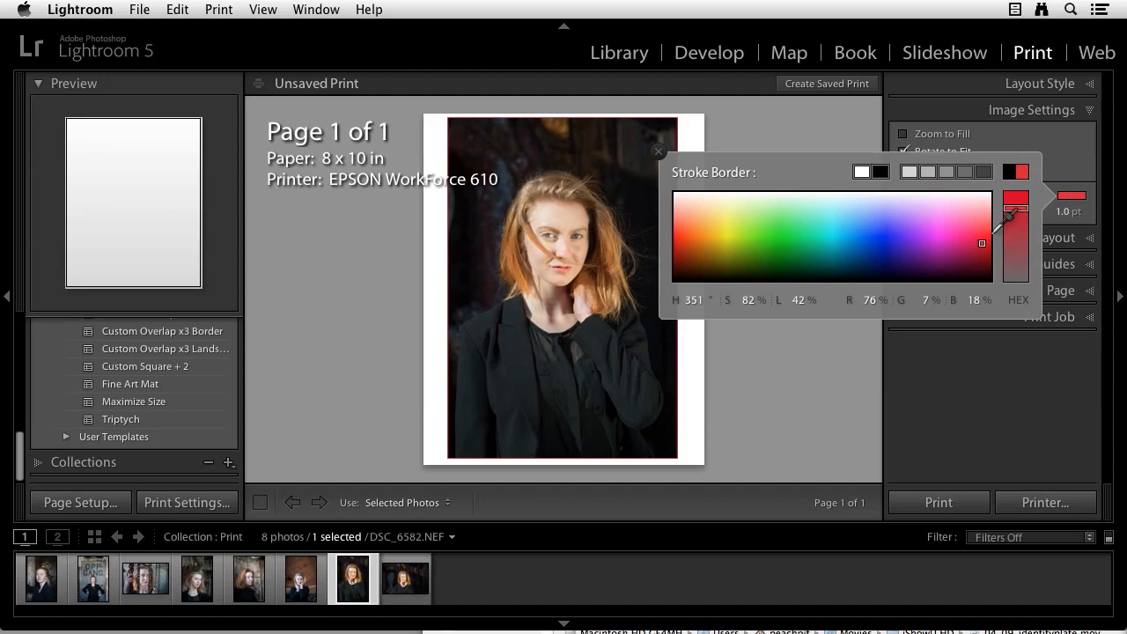
pyautogui.click(656, 152)
# Step: Widen the stroke border to 15.5 pt, and turn the border off
pyautogui.moveTo(959, 214); pyautogui.dragTo(1020, 216)
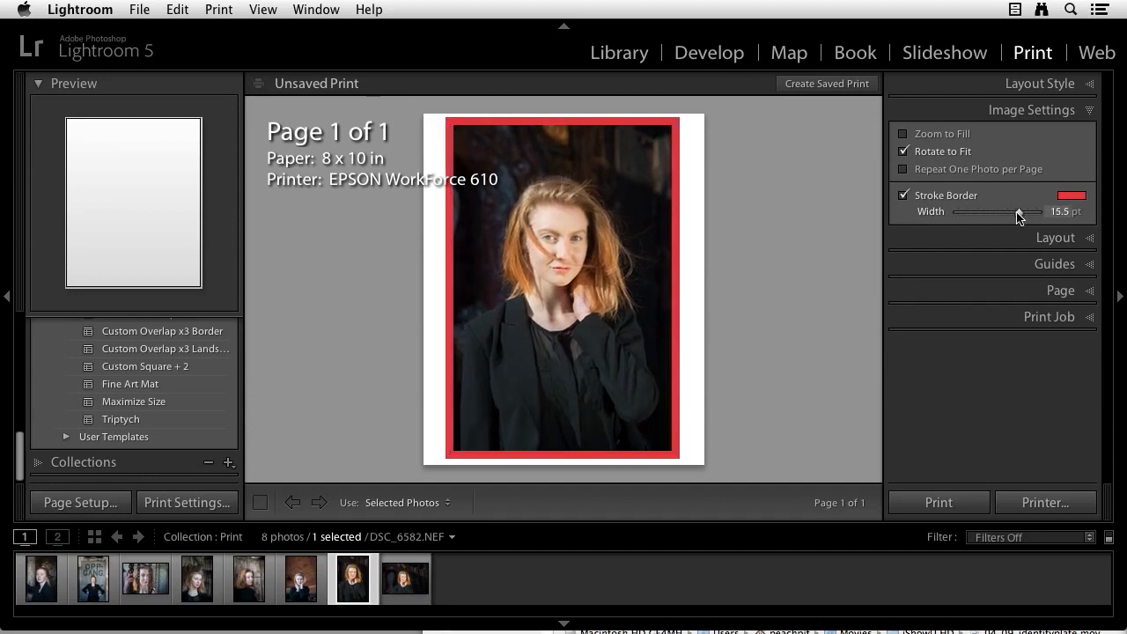
pyautogui.click(904, 198)
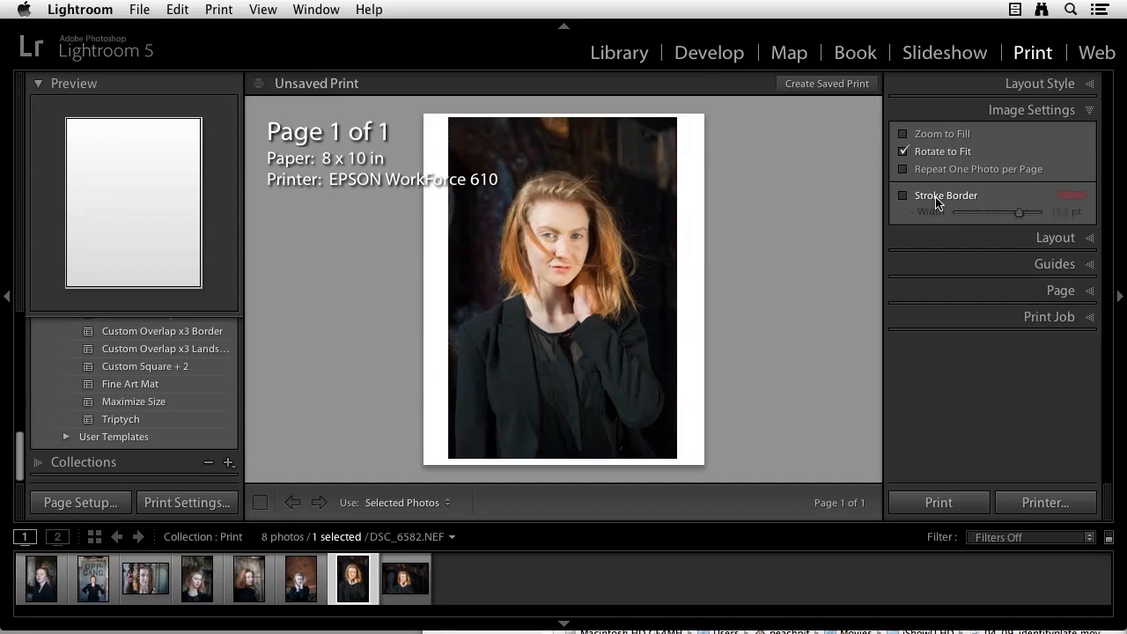
pyautogui.click(1090, 113)
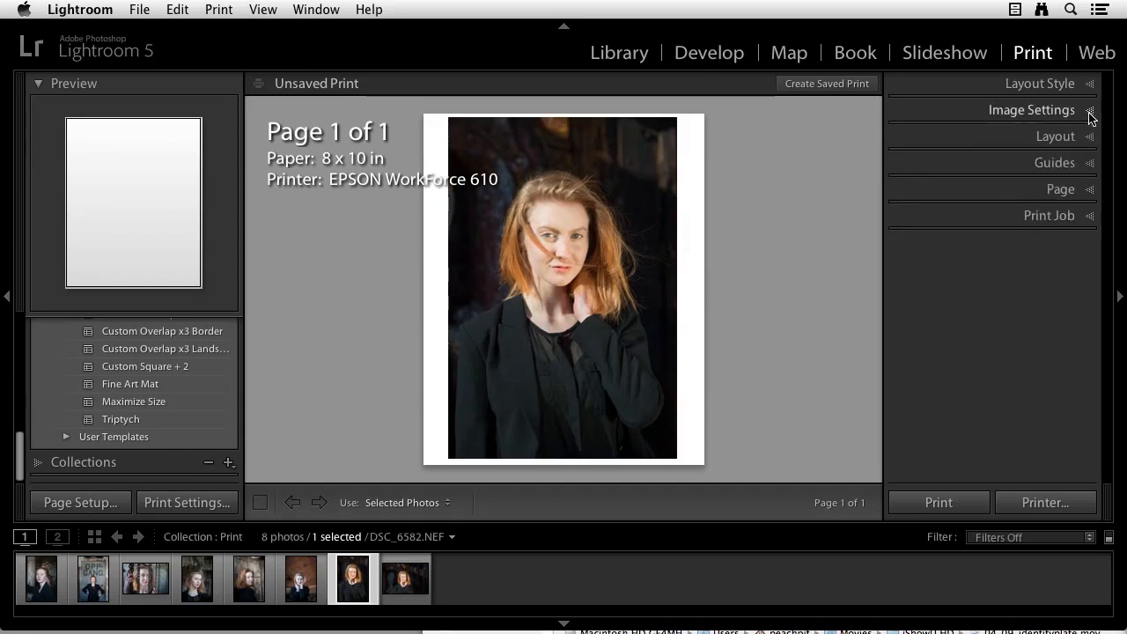
# Step: Review the margins, page grid and cell size in the layout settings, and reapply the Maximize Size template
pyautogui.click(1090, 138)
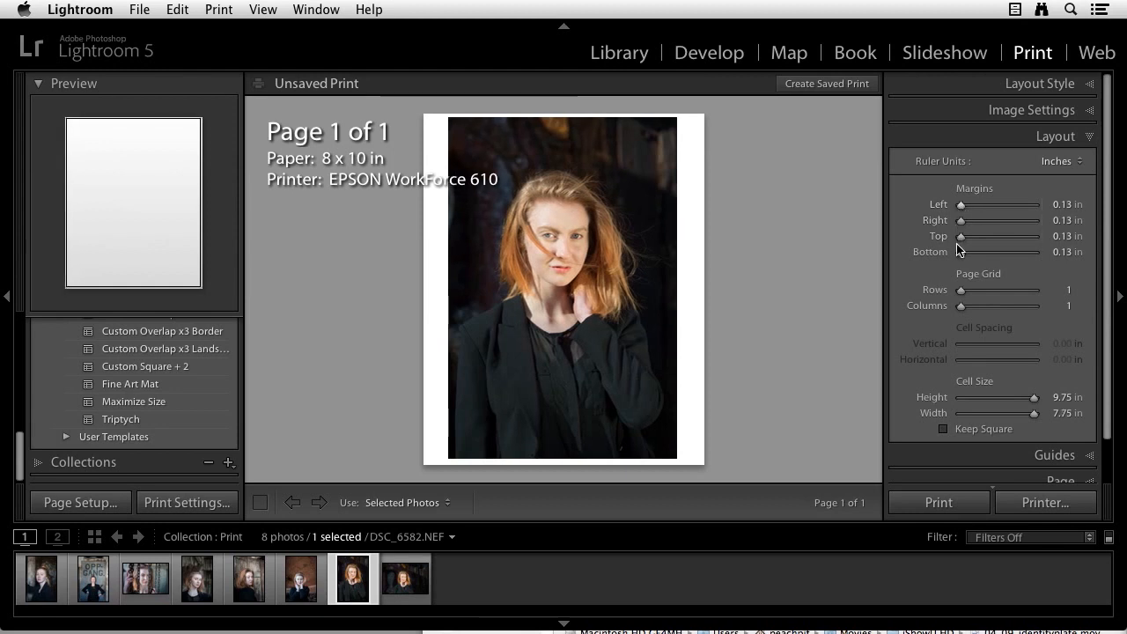
pyautogui.moveTo(1035, 399)
pyautogui.mouseDown()
pyautogui.moveTo(1024, 399)
pyautogui.moveTo(1035, 398)
pyautogui.mouseUp()
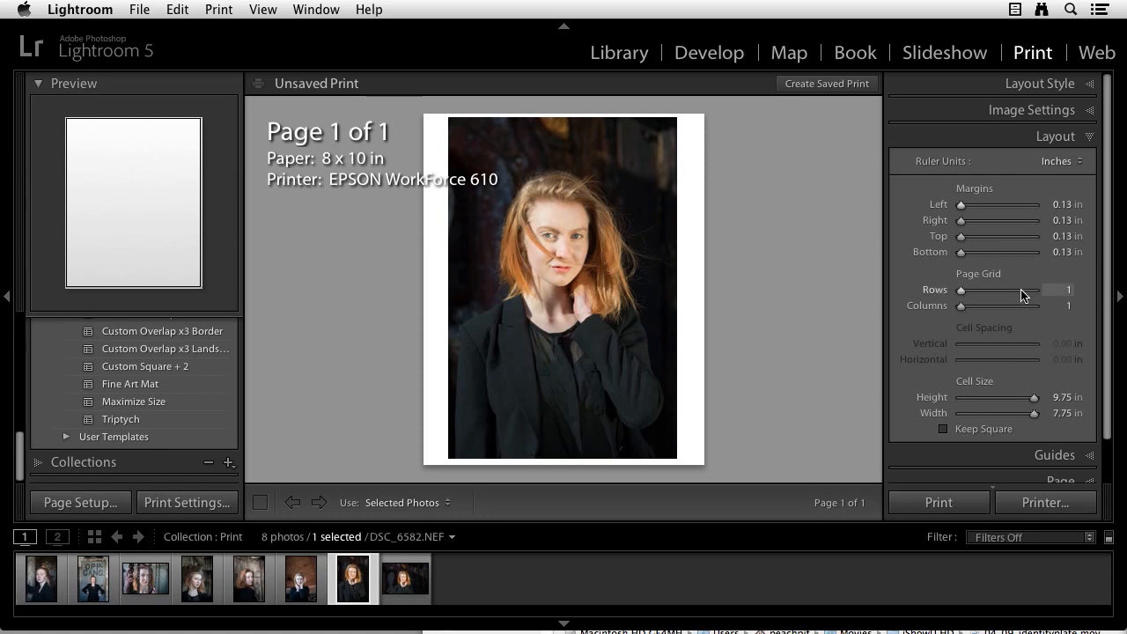
pyautogui.click(132, 402)
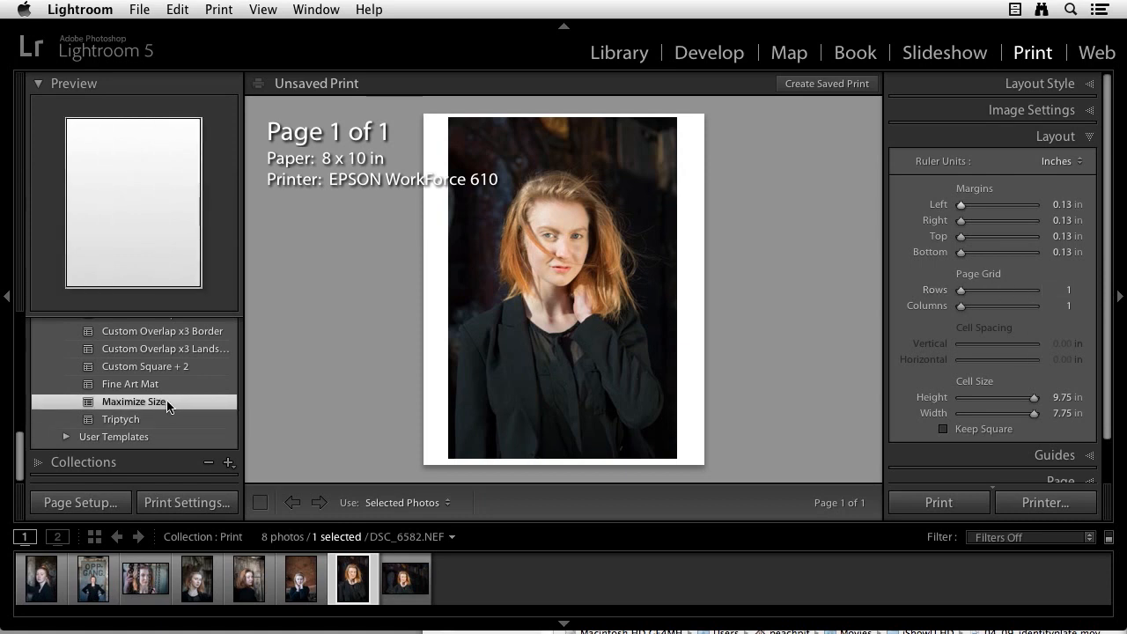
pyautogui.click(1090, 137)
# Step: Show the page guides with rulers, bleed, margins, cells and dimensions, and hide them again
pyautogui.click(1090, 164)
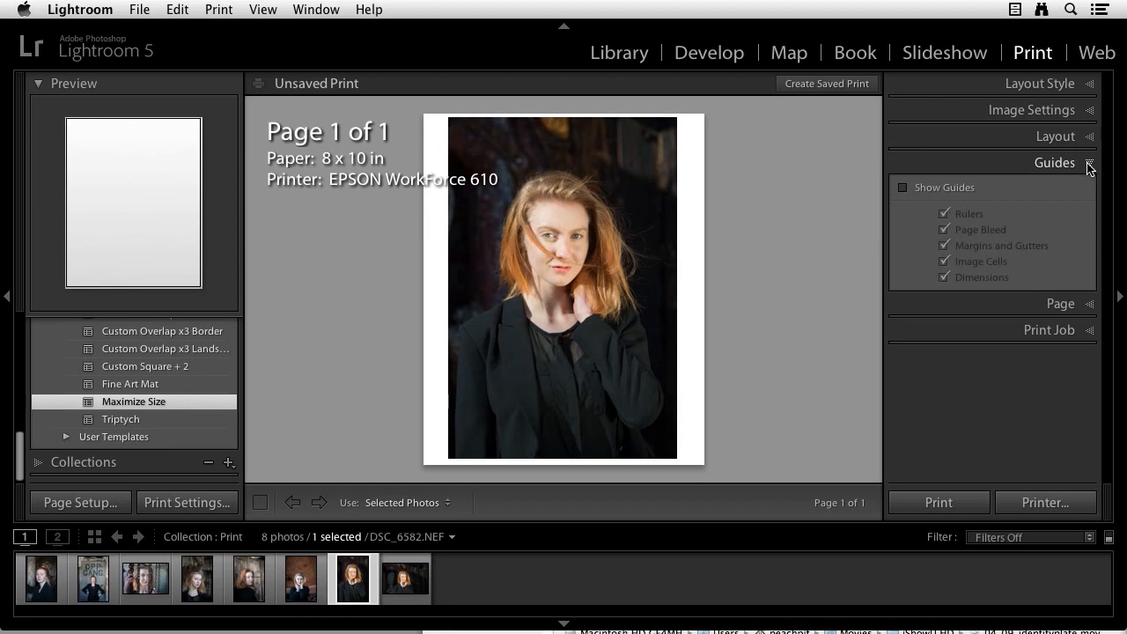
pyautogui.click(903, 189)
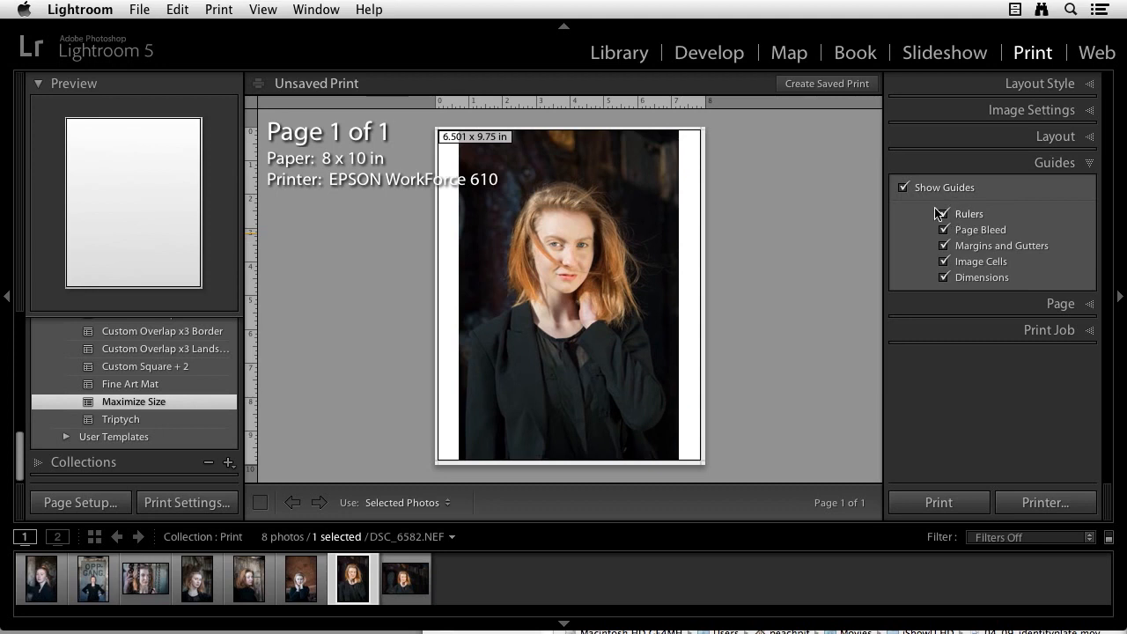
pyautogui.click(905, 189)
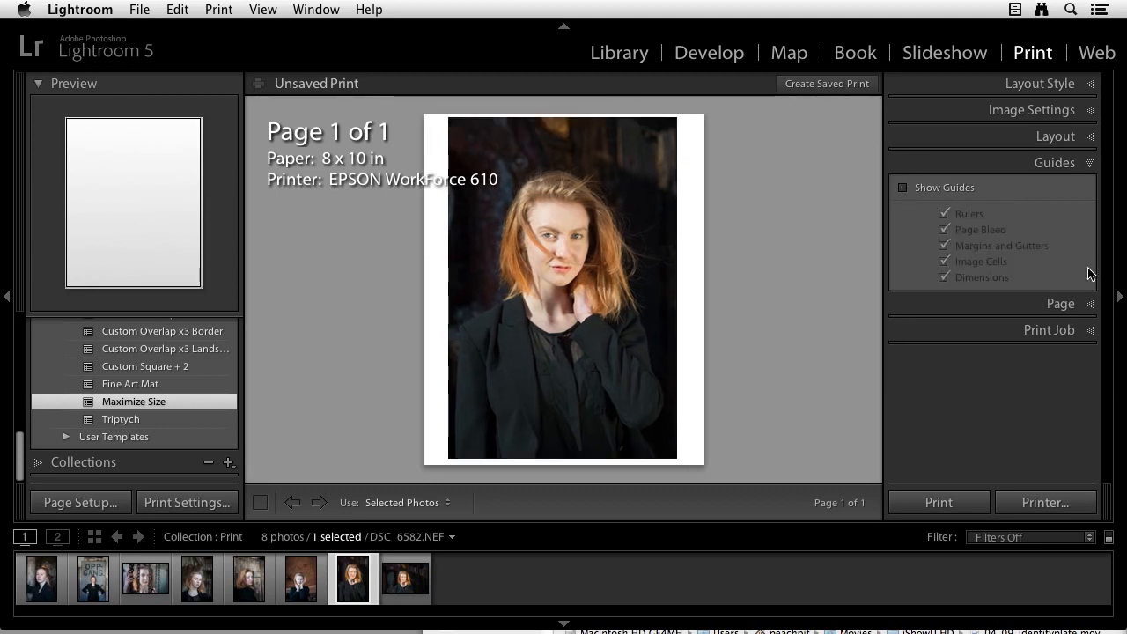
# Step: Turn on the page background color and set it to green with R 8%, G 87%, B 39%
pyautogui.click(1089, 304)
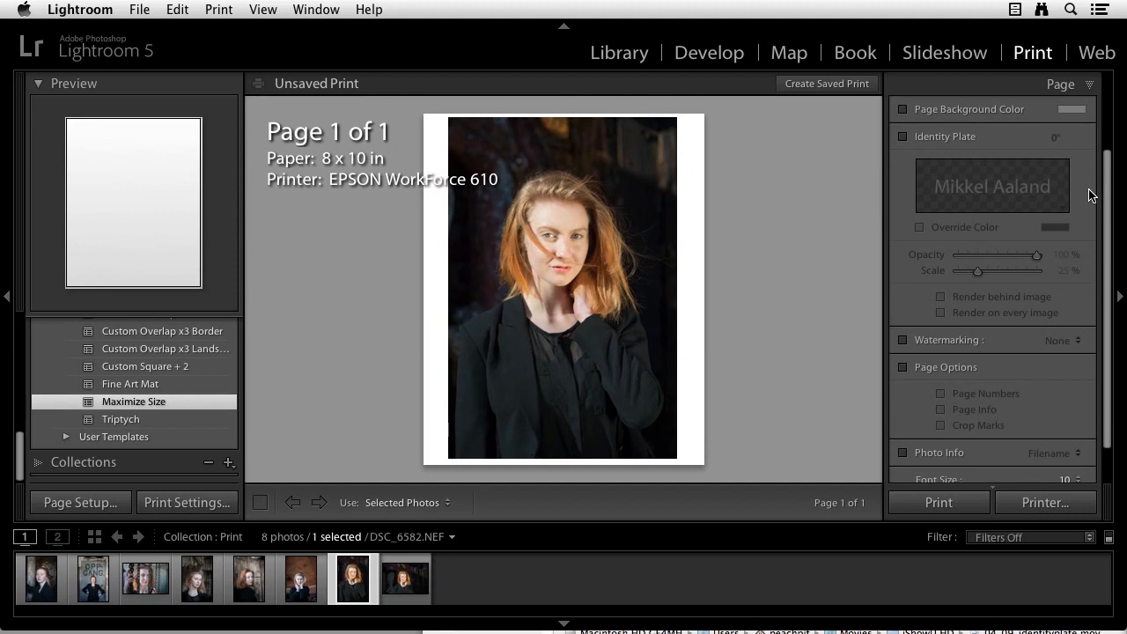
pyautogui.click(903, 110)
pyautogui.click(1068, 113)
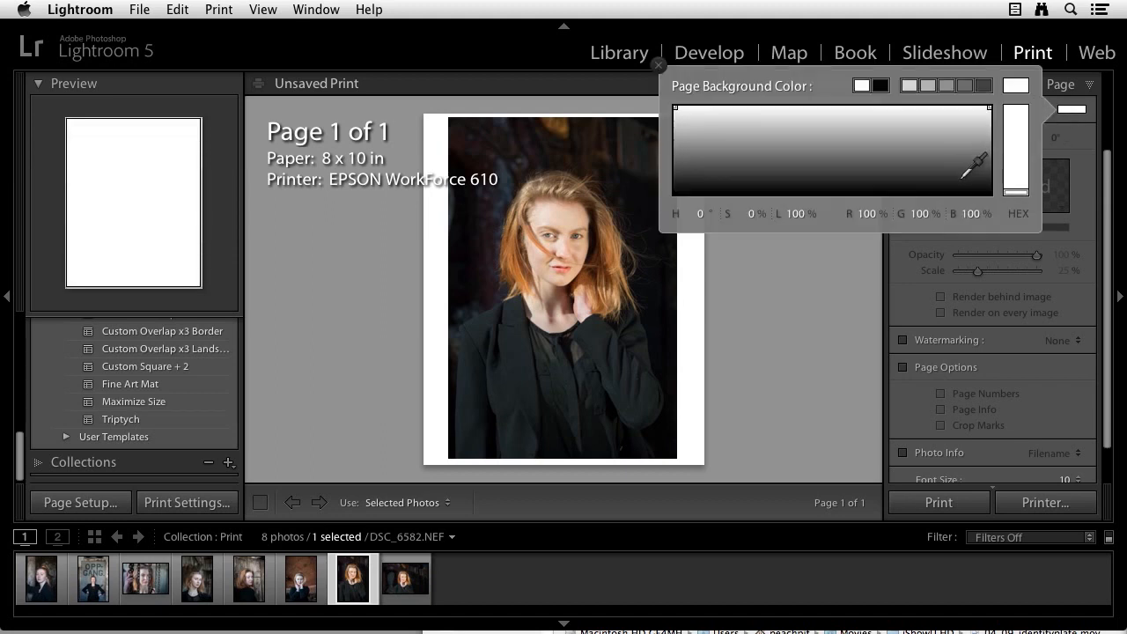
pyautogui.click(960, 178)
pyautogui.click(1015, 121)
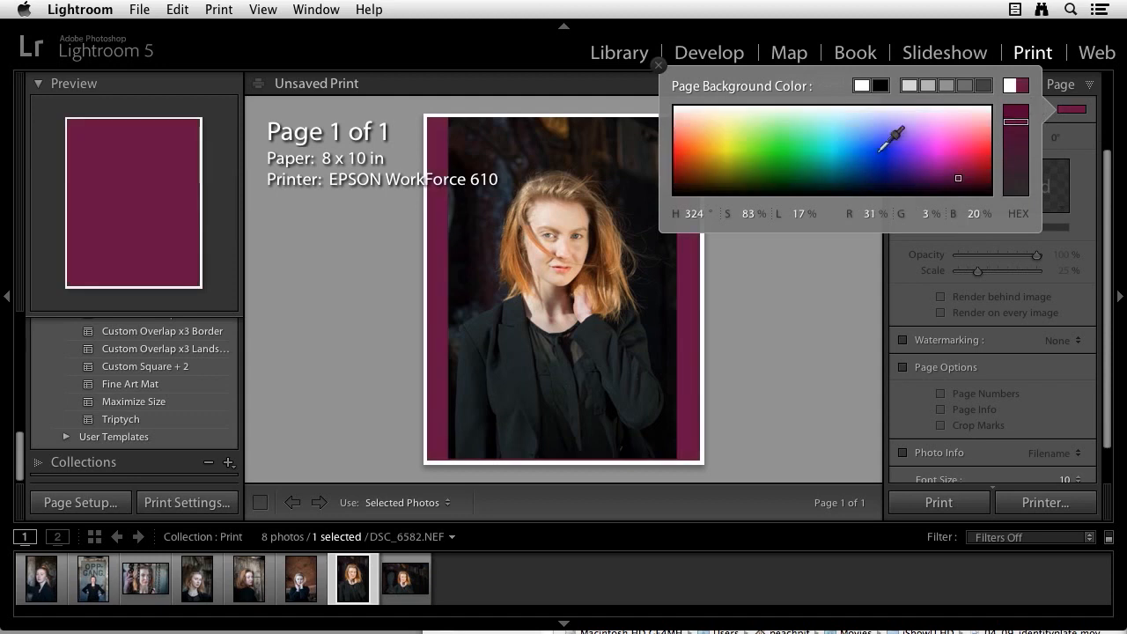
pyautogui.click(799, 152)
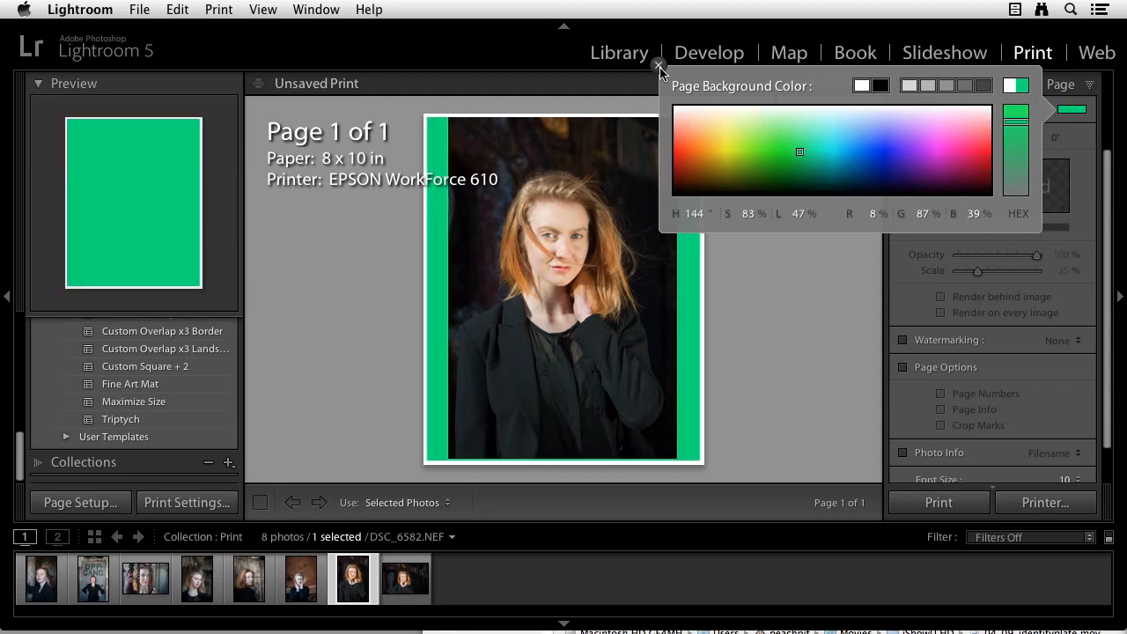
pyautogui.click(659, 68)
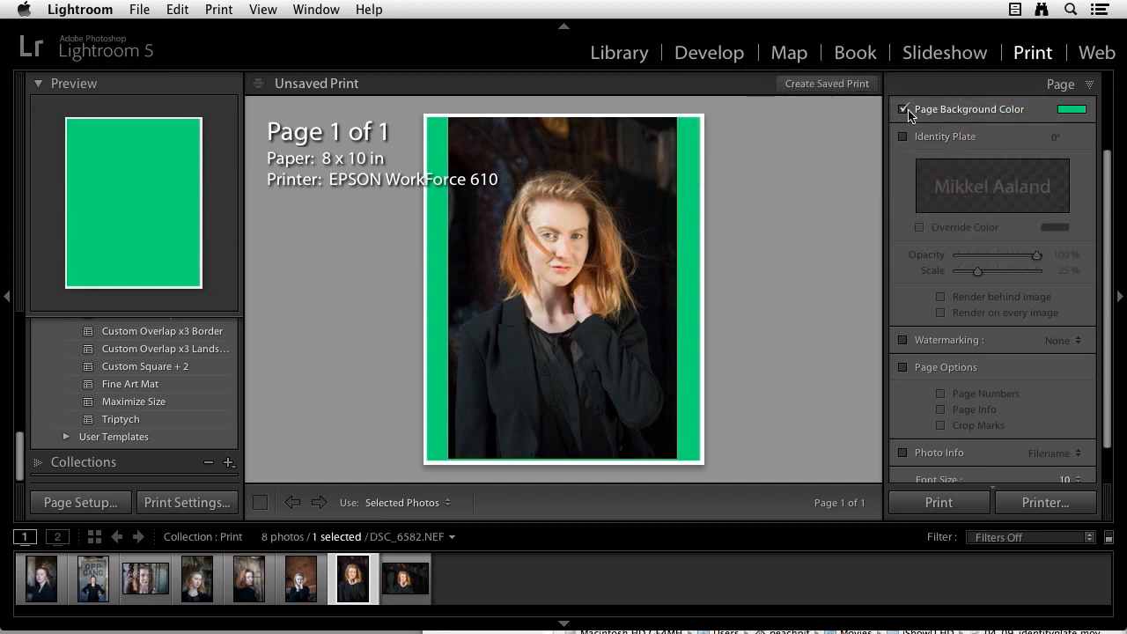
# Step: Turn off the page background color, and add the identity plate version that includes the email address
pyautogui.click(903, 109)
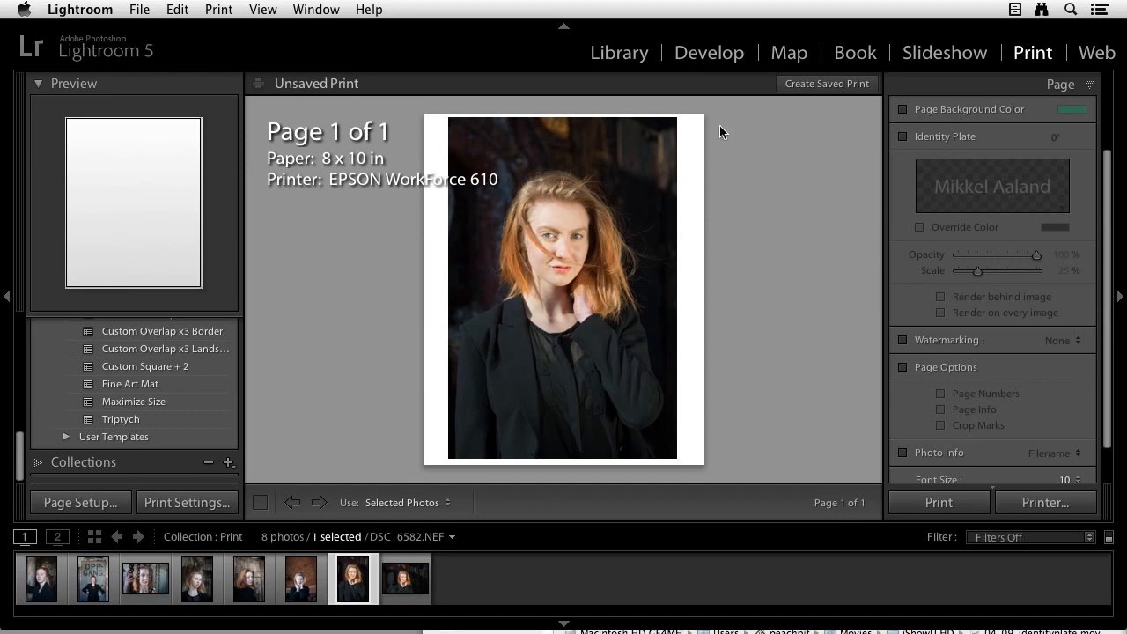
pyautogui.click(903, 138)
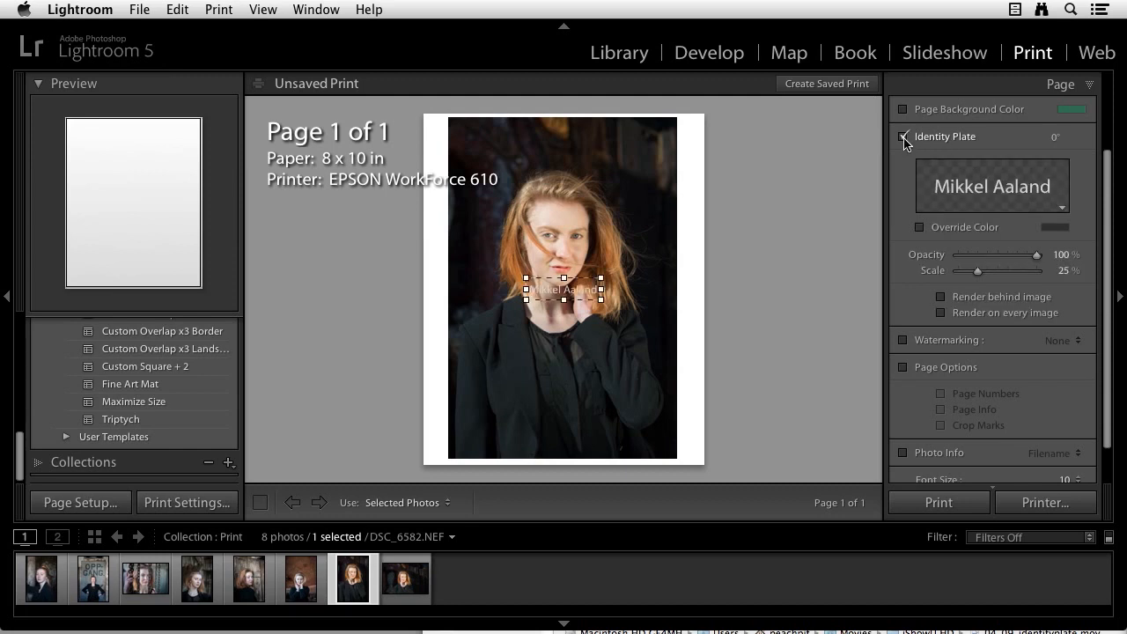
pyautogui.click(1064, 208)
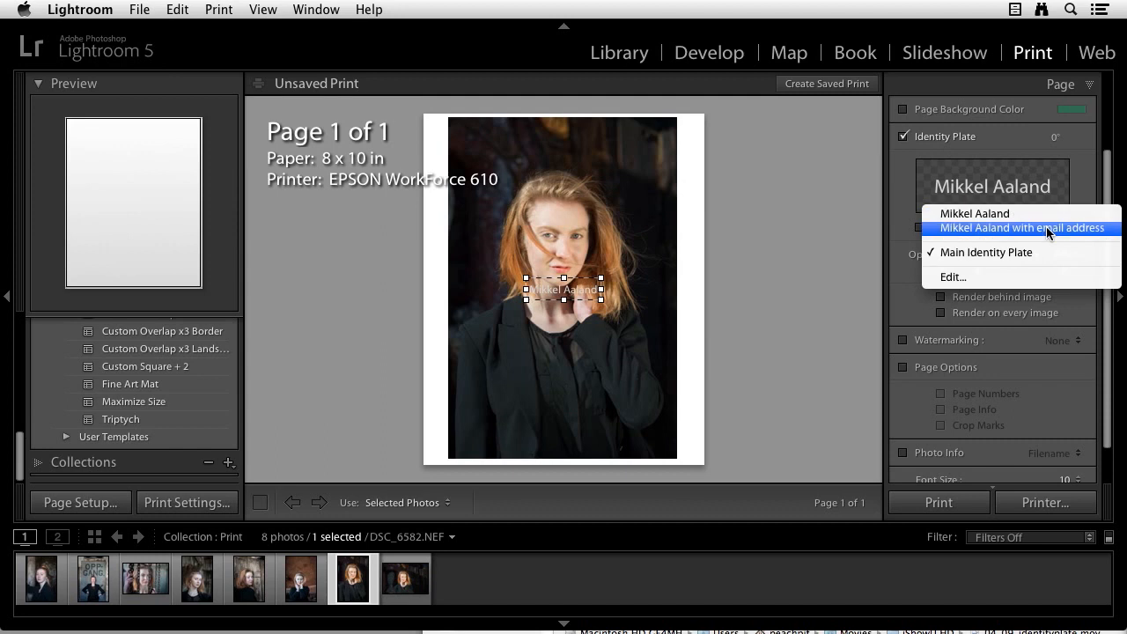
pyautogui.click(1047, 228)
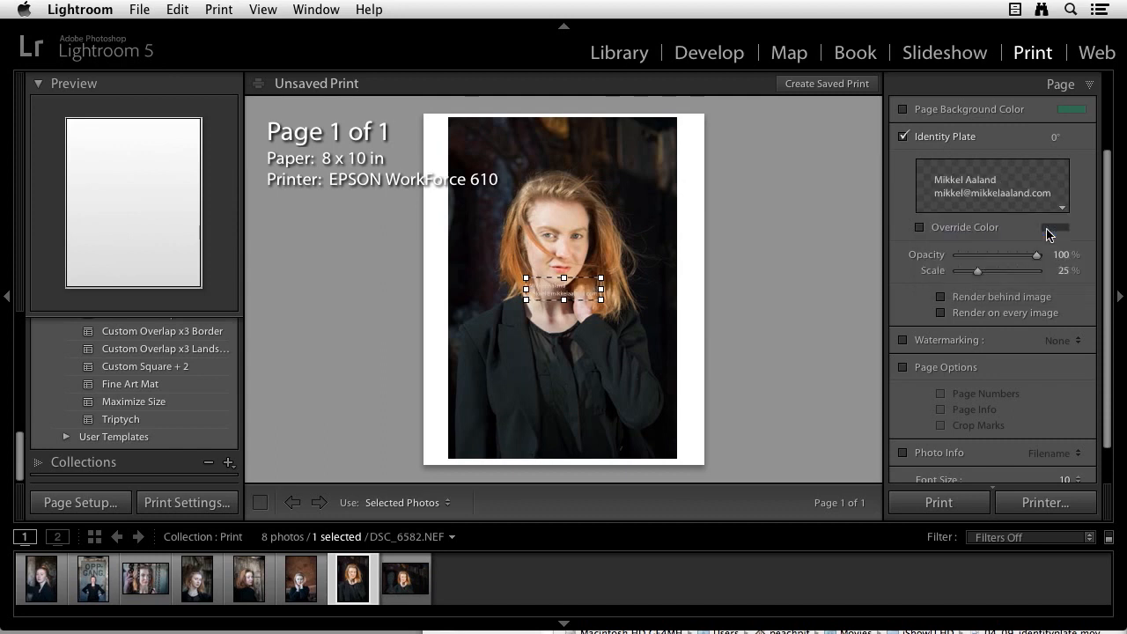
# Step: Review the styled text settings in the Identity Plate Editor, cancel it, and keep the identity plate with the email address
pyautogui.click(1063, 214)
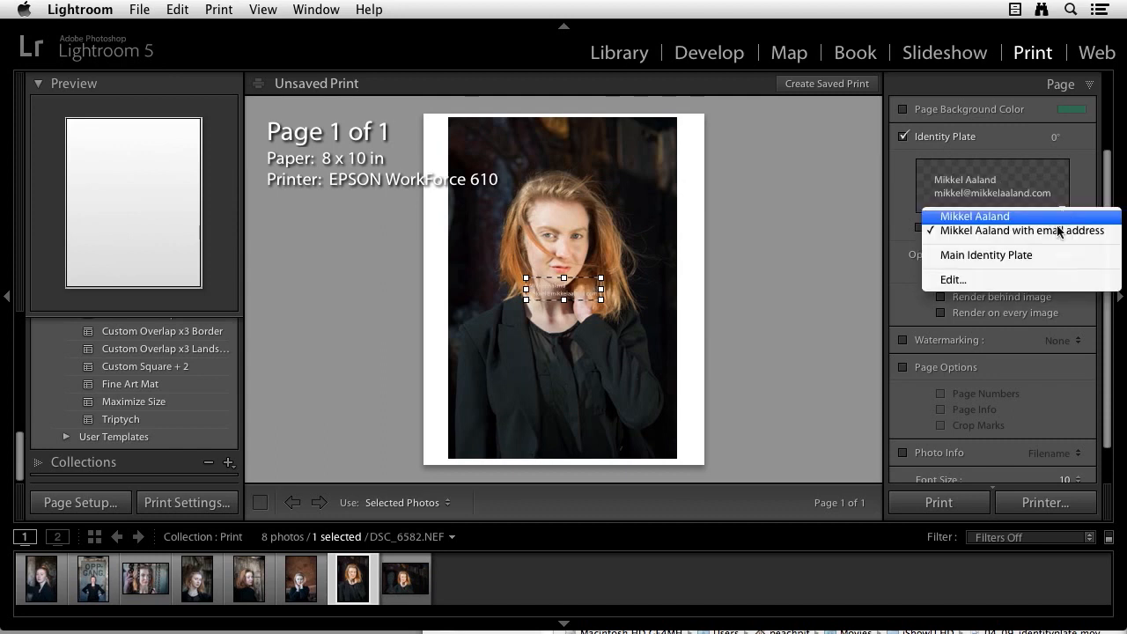
pyautogui.click(1046, 280)
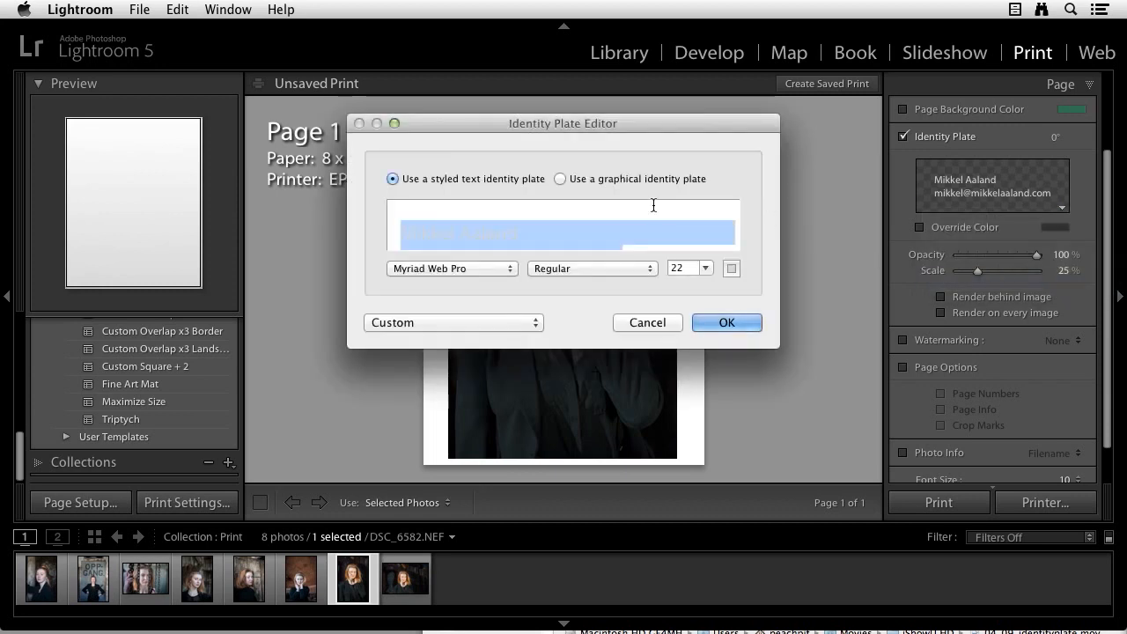
pyautogui.click(660, 321)
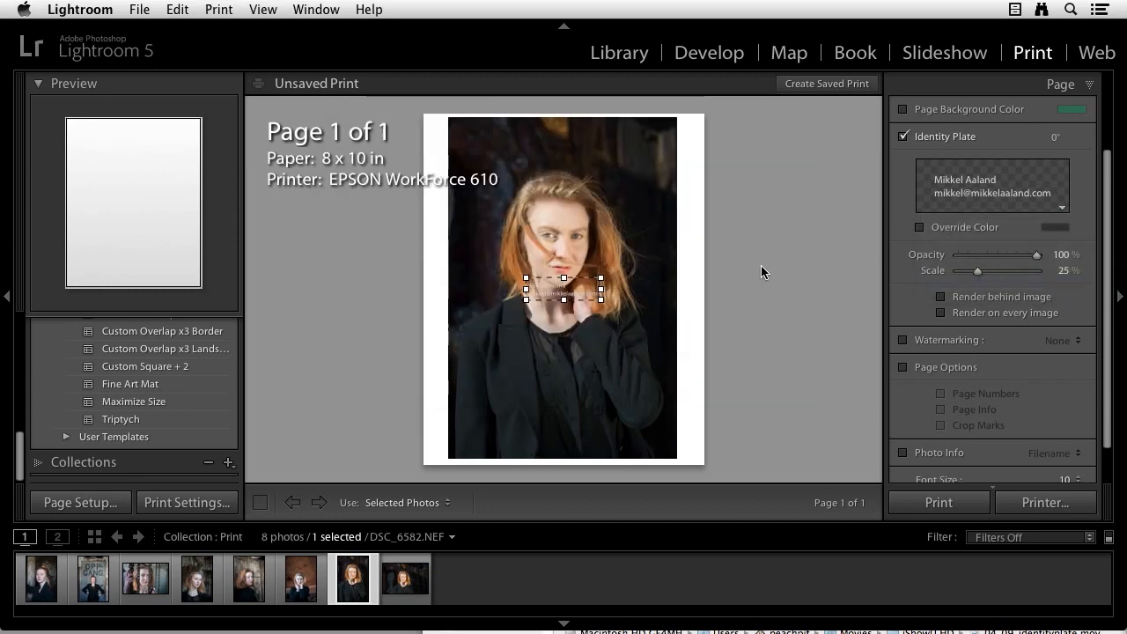
pyautogui.click(1063, 215)
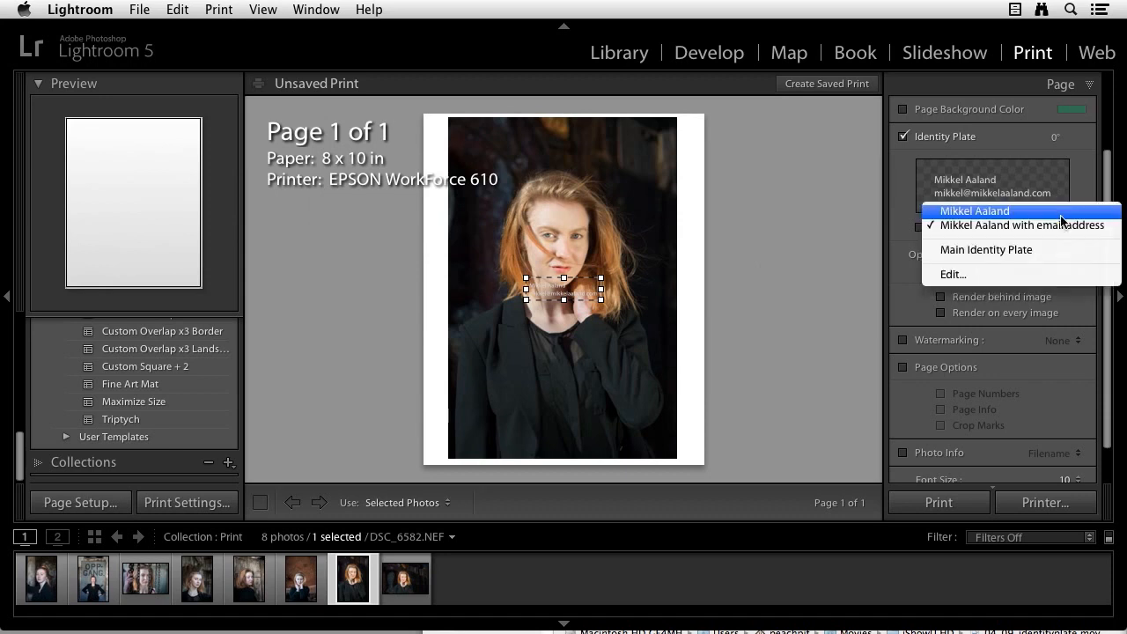
pyautogui.click(1048, 225)
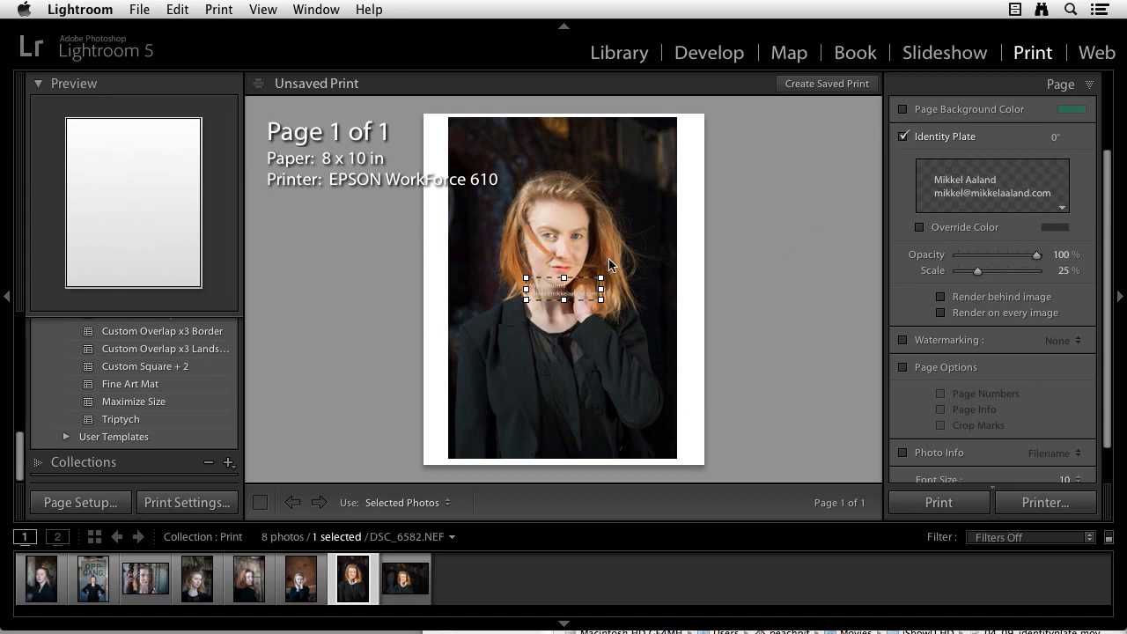
# Step: Move the identity plate to the lower edge of the portrait and scale it to 49%
pyautogui.moveTo(588, 284); pyautogui.dragTo(524, 434)
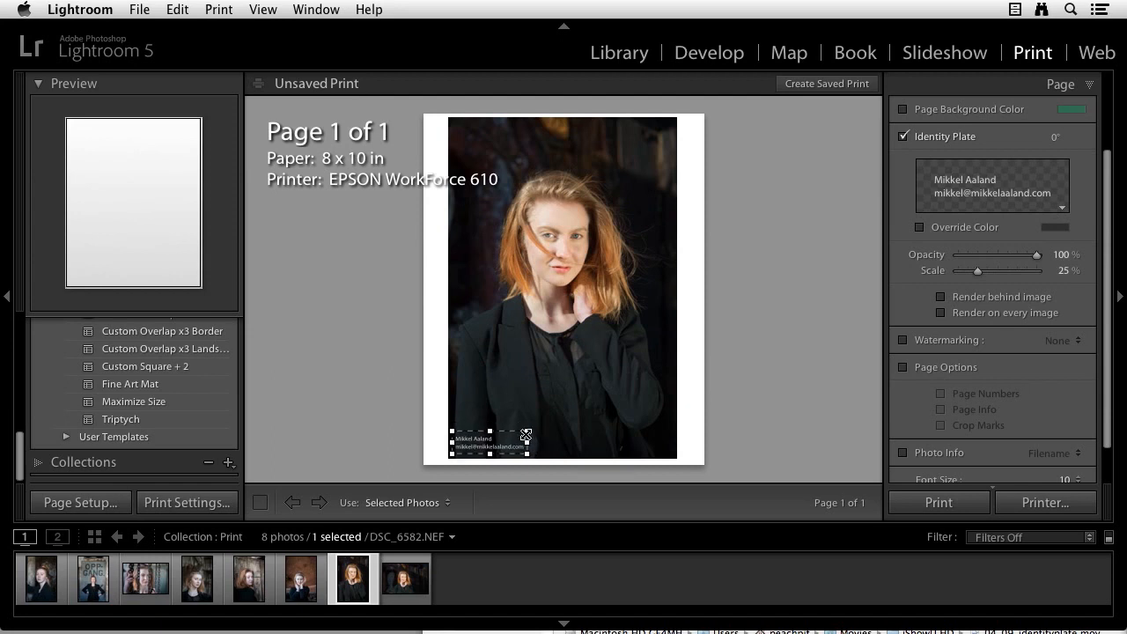
pyautogui.moveTo(526, 435); pyautogui.dragTo(621, 410)
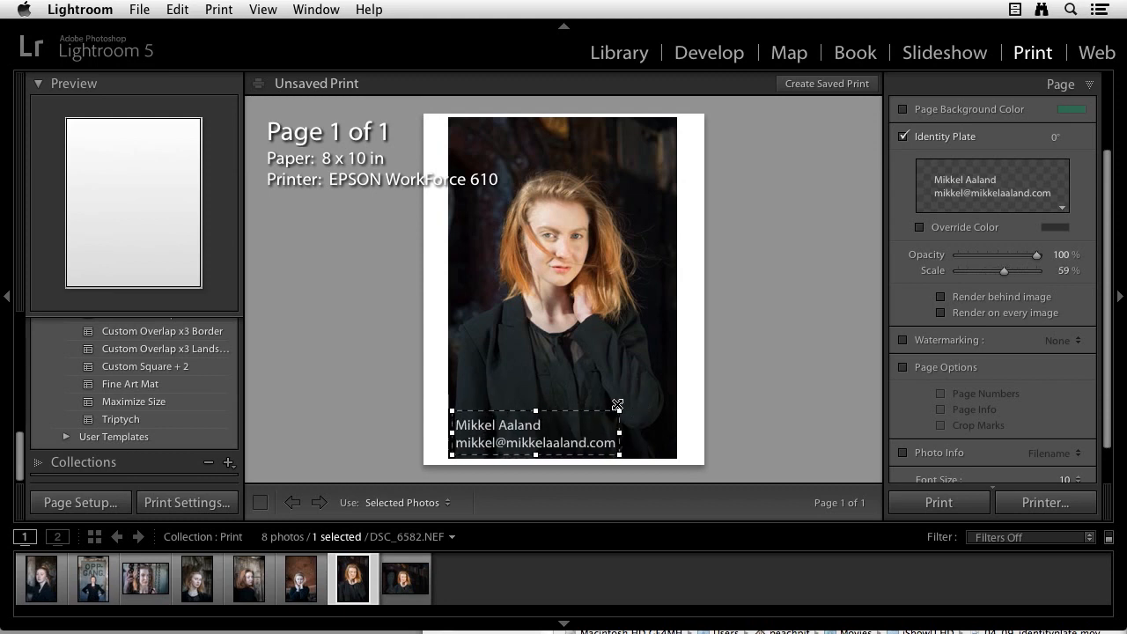
pyautogui.moveTo(1004, 271)
pyautogui.mouseDown()
pyautogui.moveTo(974, 273)
pyautogui.moveTo(1001, 275)
pyautogui.mouseUp()
pyautogui.moveTo(573, 431); pyautogui.dragTo(614, 430)
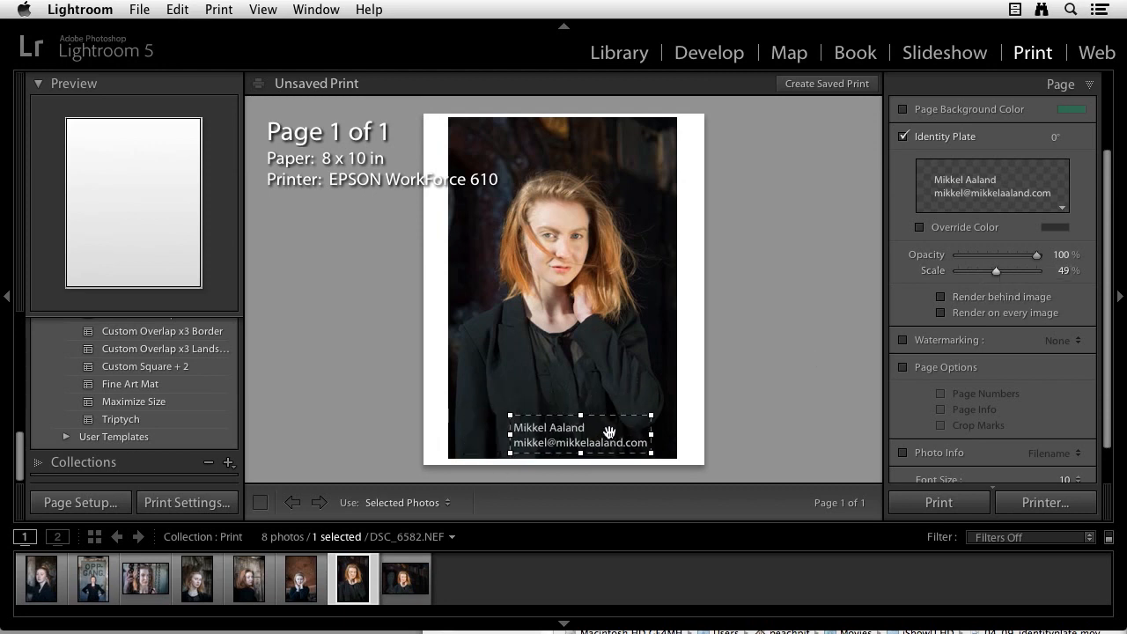
# Step: Override the identity plate's text color with black
pyautogui.click(920, 227)
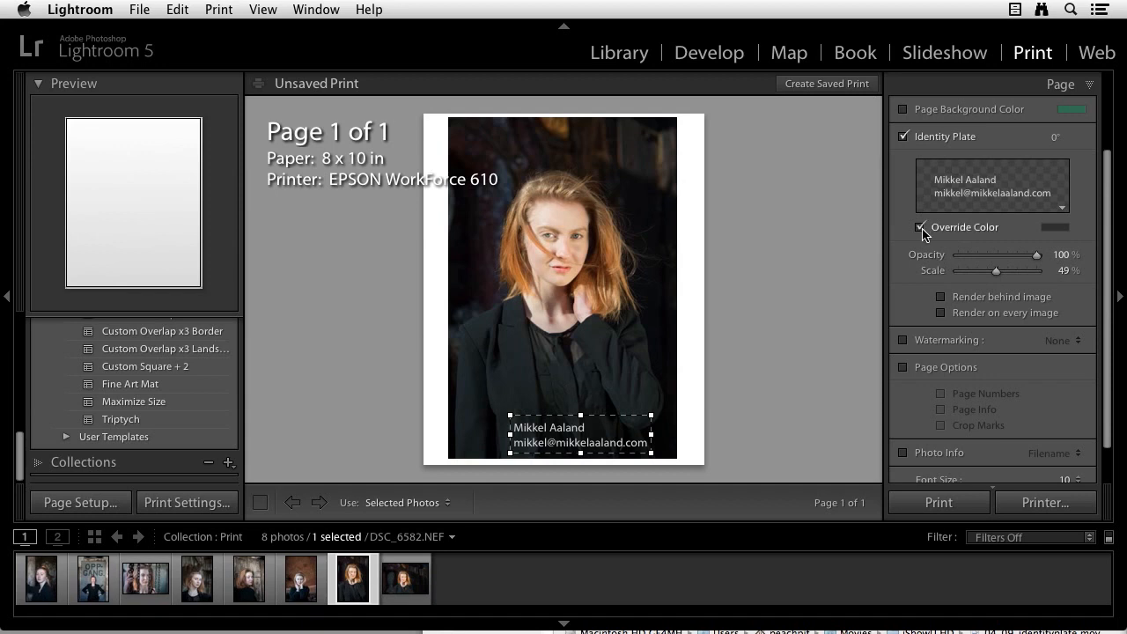
pyautogui.click(1055, 227)
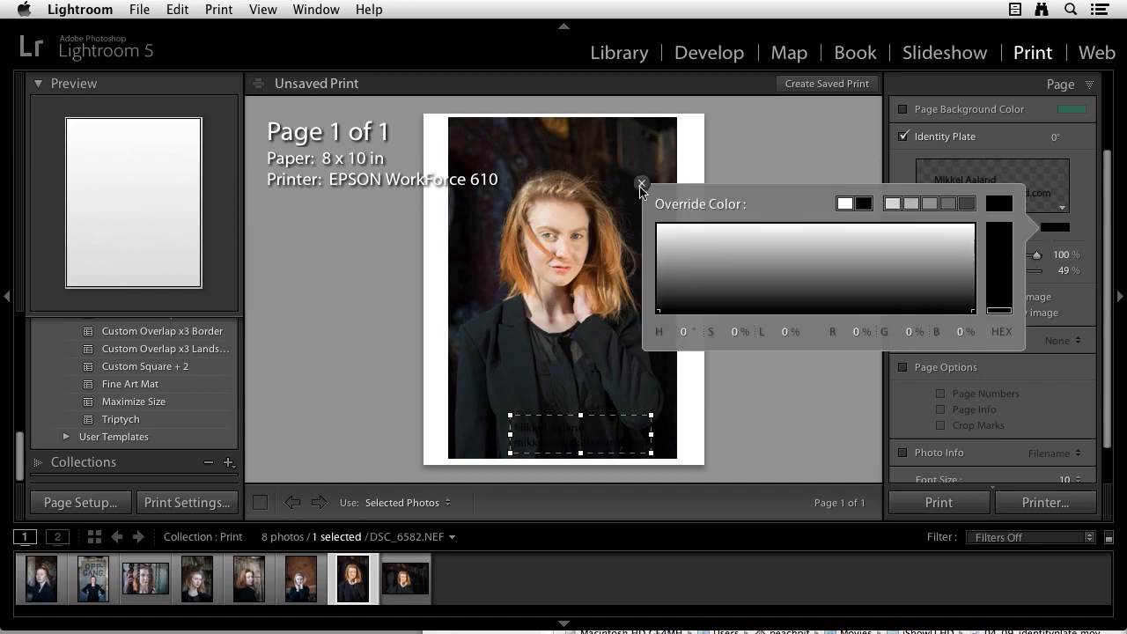
pyautogui.click(643, 184)
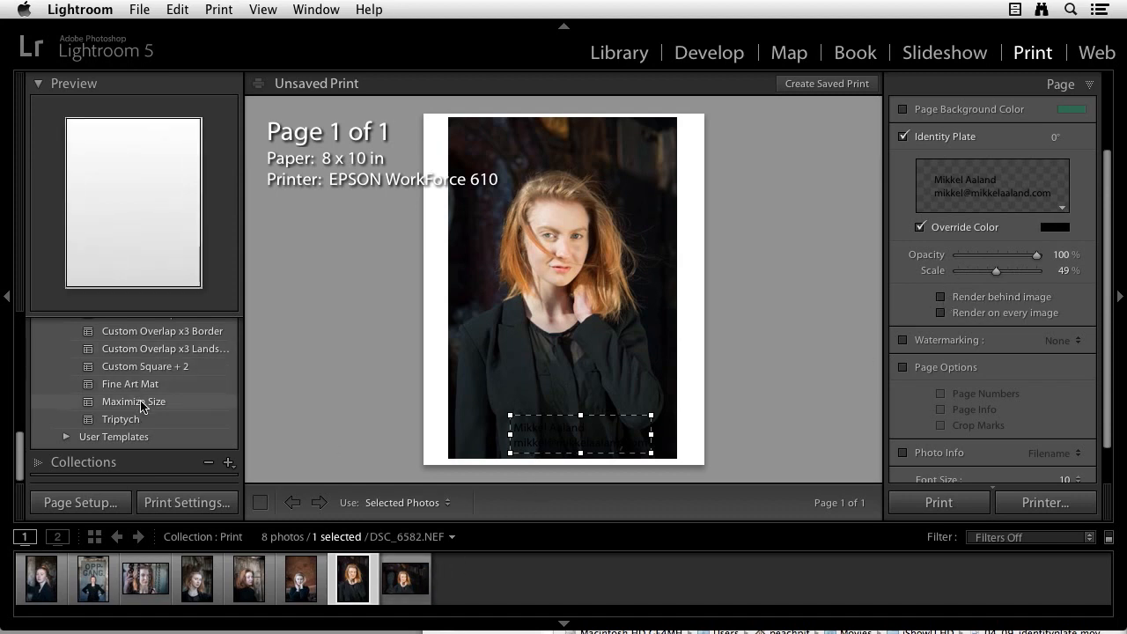
# Step: Apply the (1) 5 x 7 Lightroom print template
pyautogui.scroll(4, 145, 401)
pyautogui.scroll(3, 144, 401)
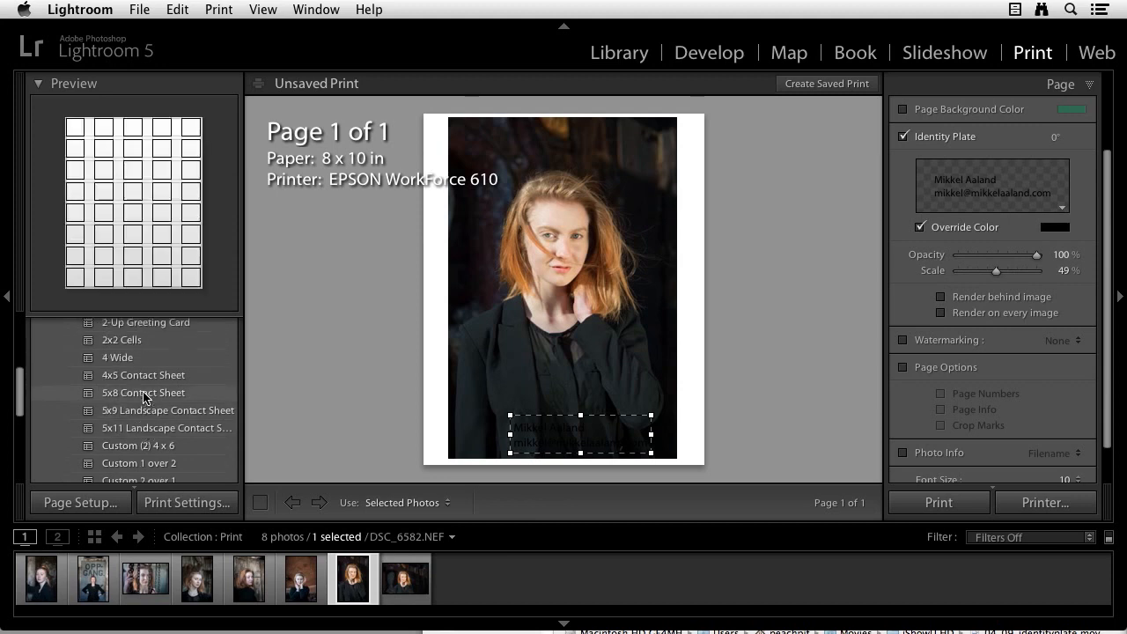
pyautogui.scroll(3, 145, 397)
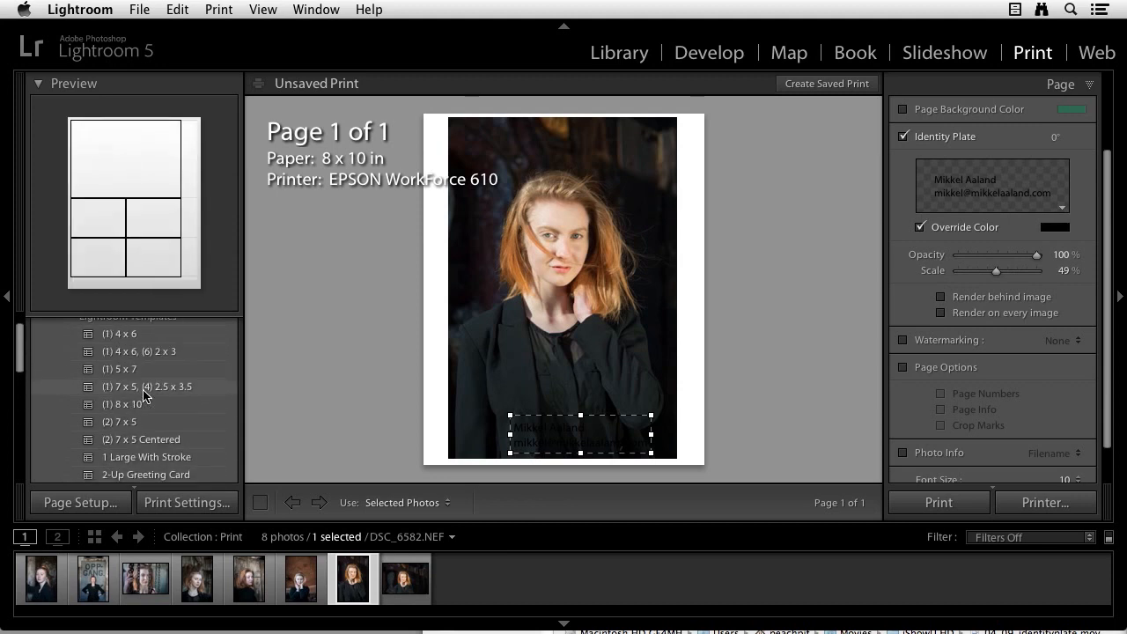
pyautogui.click(124, 369)
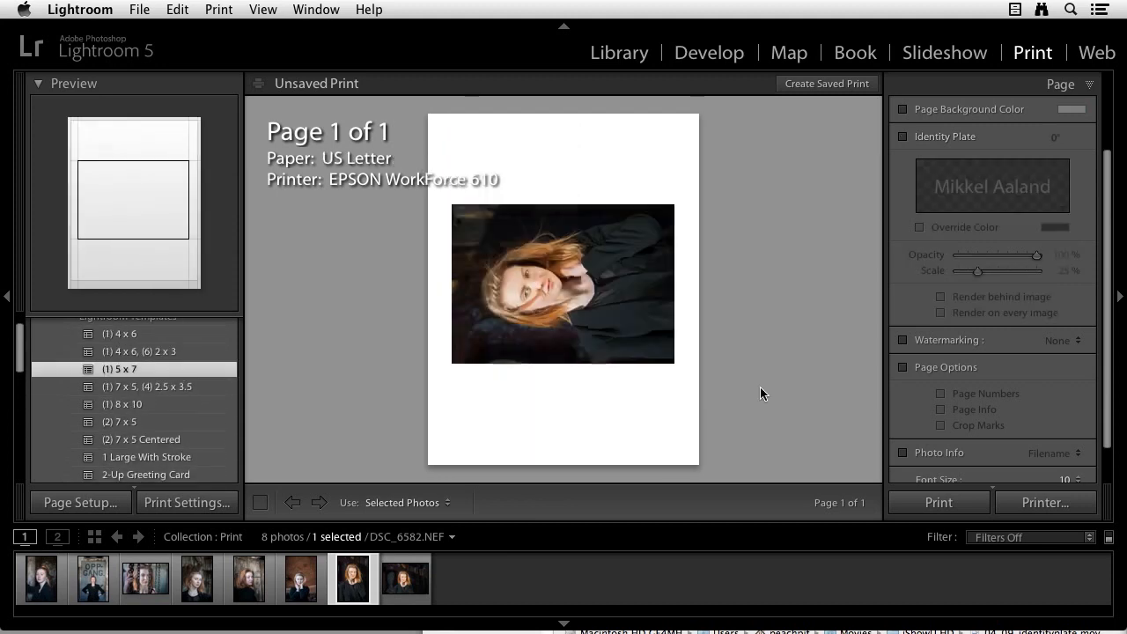
# Step: Add the identity plate behind the image, rotated onscreen -90° and scaled to 100%
pyautogui.click(903, 137)
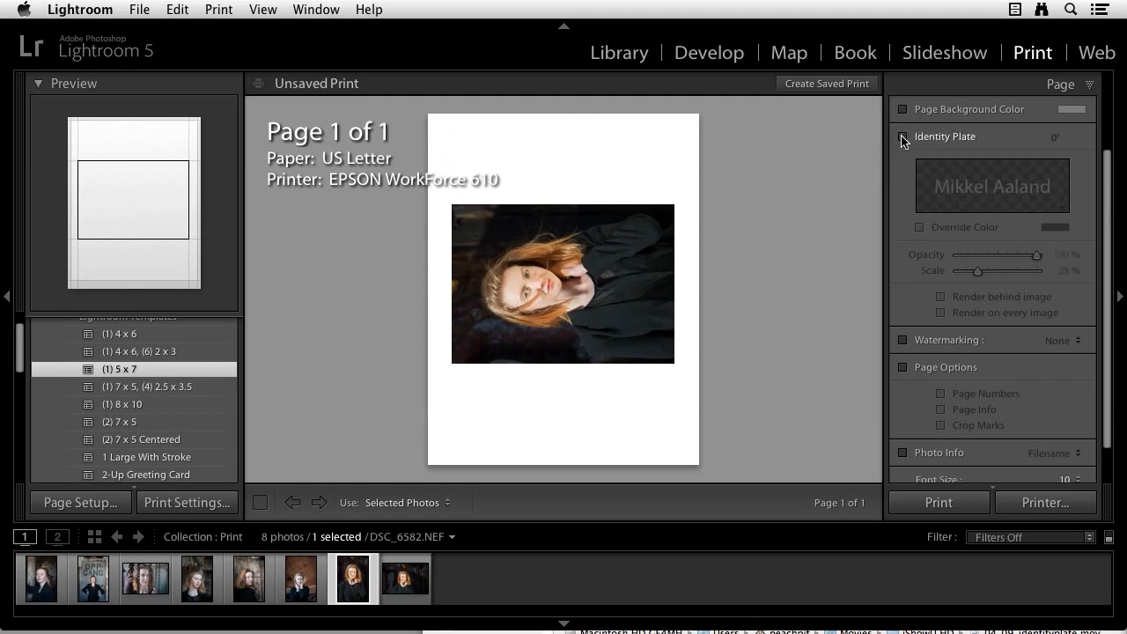
pyautogui.click(941, 297)
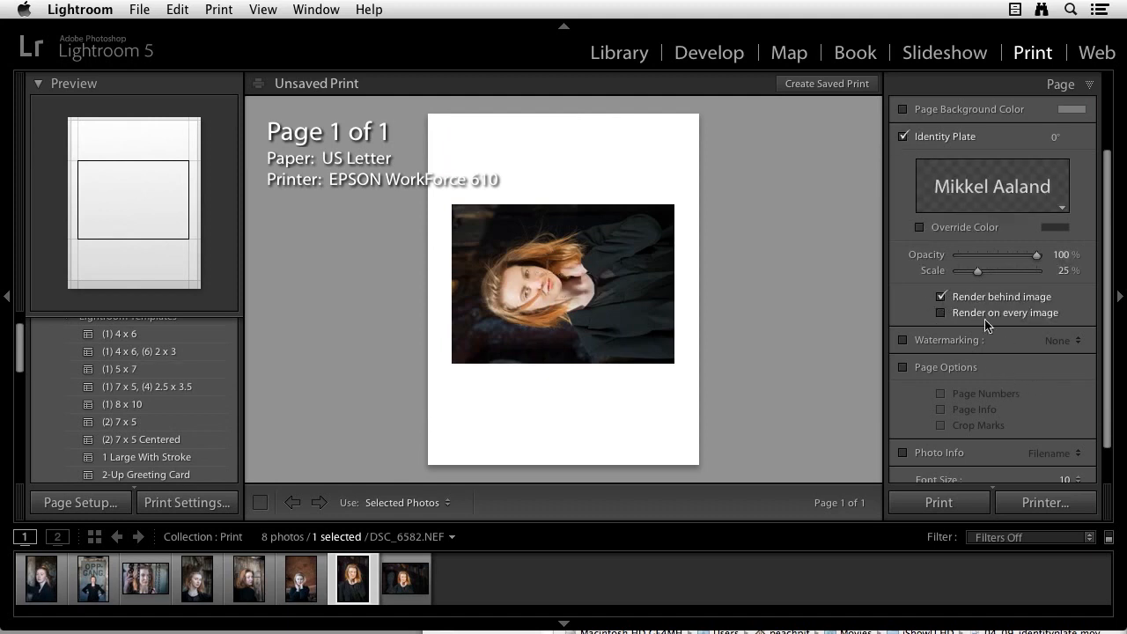
pyautogui.click(1056, 137)
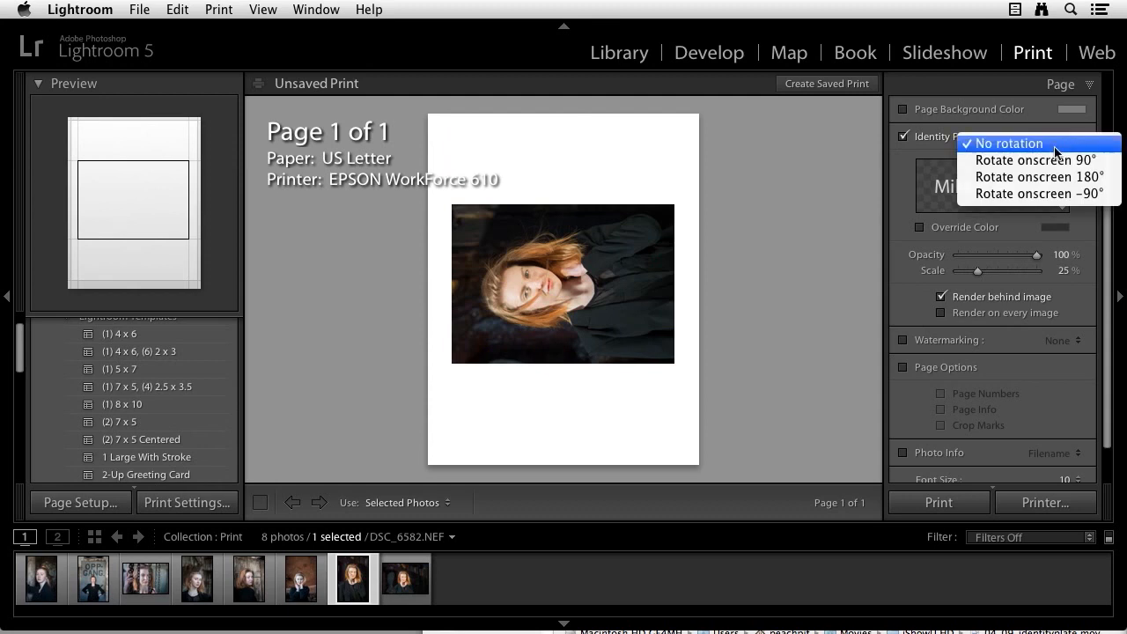
pyautogui.click(1053, 194)
pyautogui.moveTo(978, 270); pyautogui.dragTo(1043, 276)
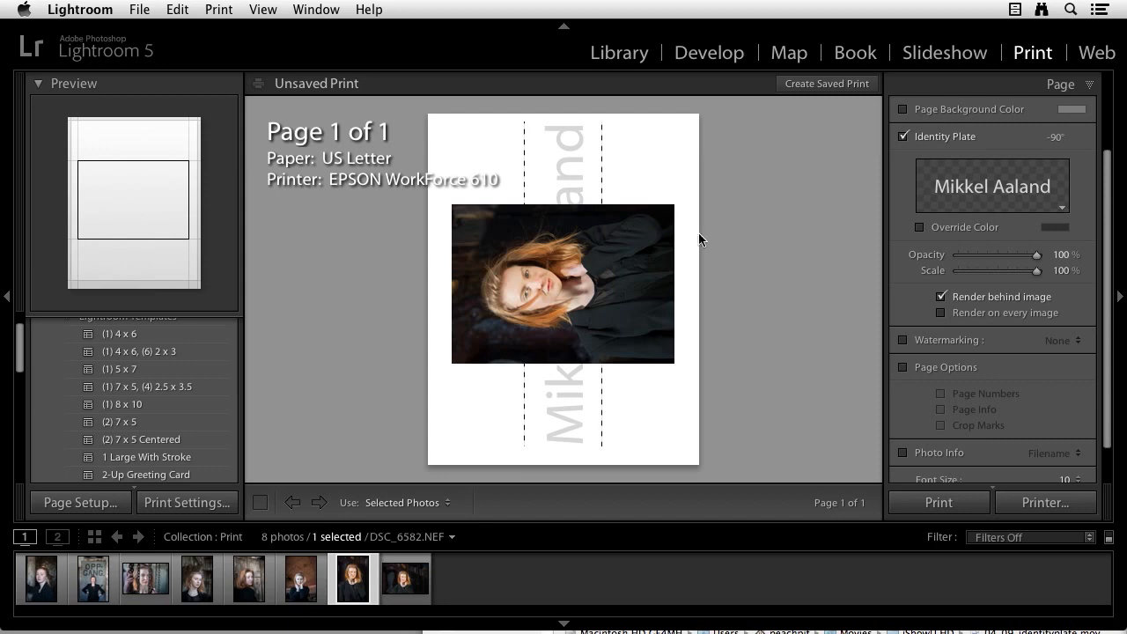
# Step: Render the identity plate on every image, and turn the identity plate off
pyautogui.click(941, 312)
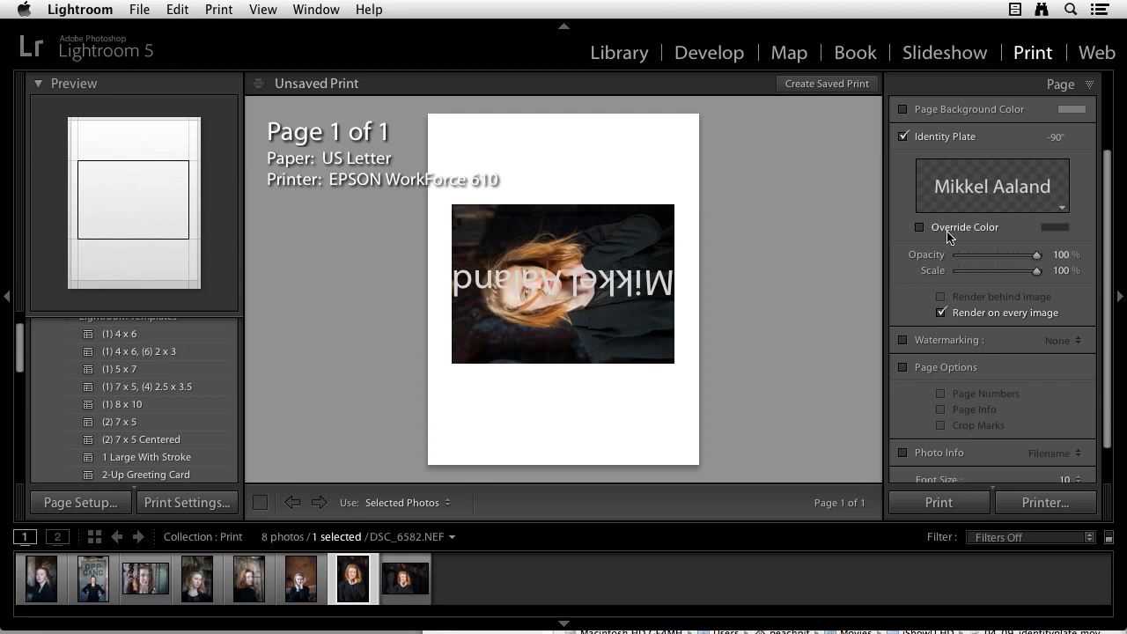
pyautogui.click(904, 139)
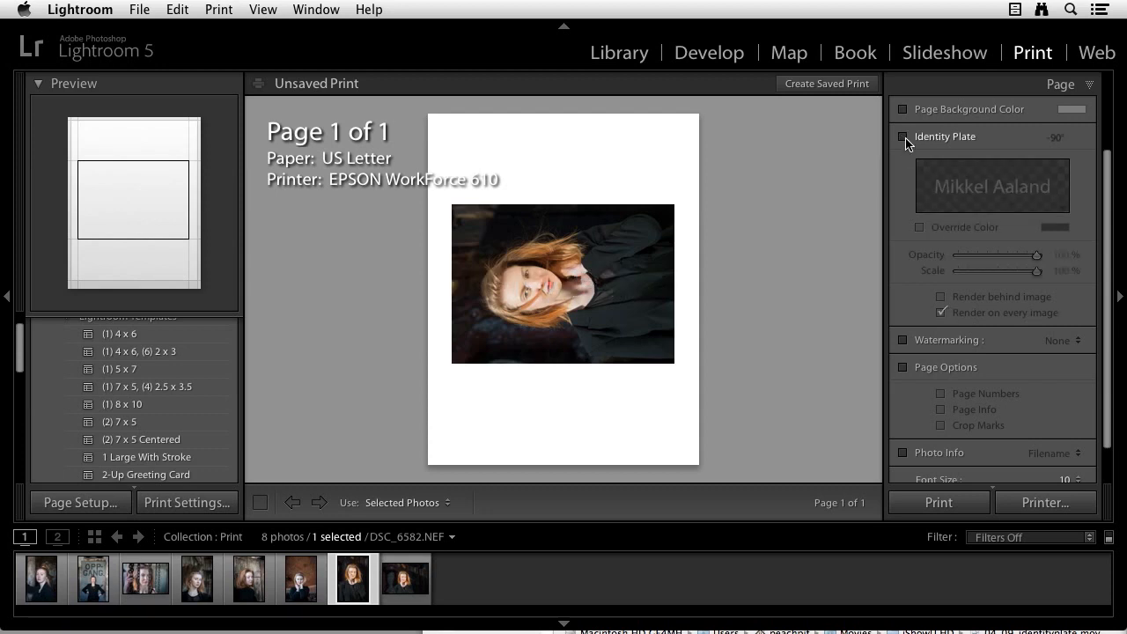
# Step: Reapply the Maximize Size template to the portrait
pyautogui.scroll(-5, 130, 440)
pyautogui.scroll(-10, 129, 440)
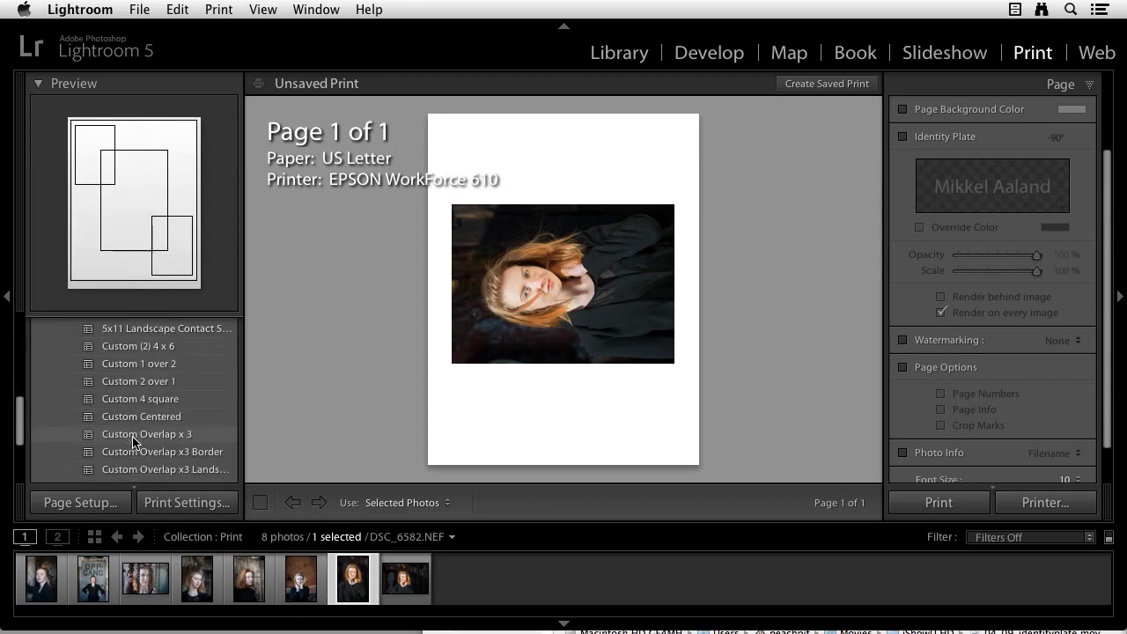
pyautogui.click(141, 402)
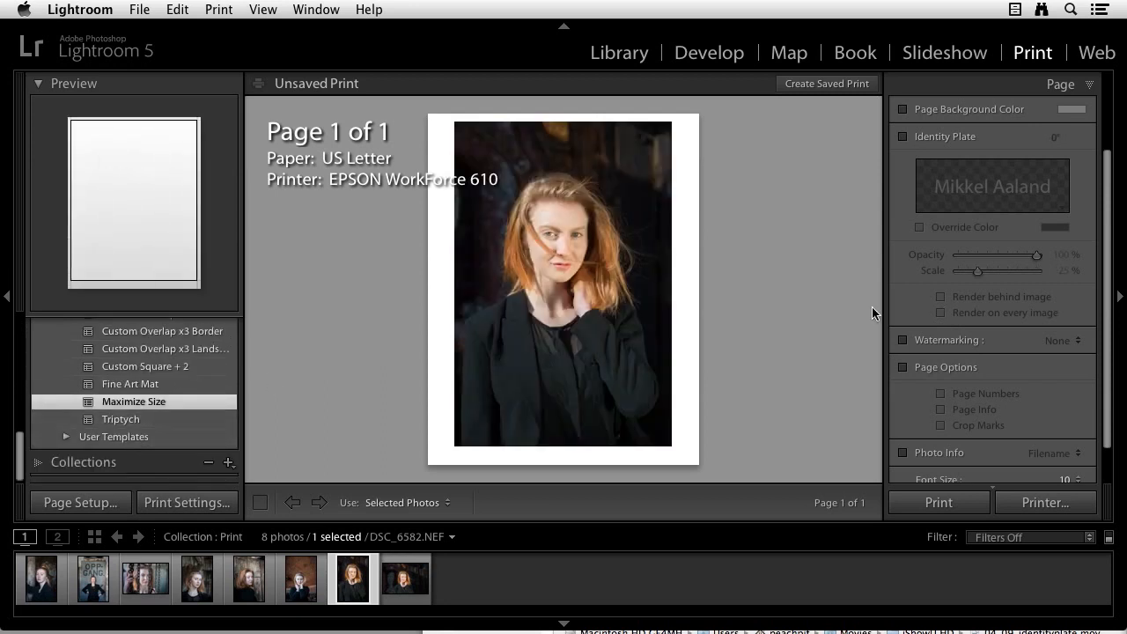
# Step: Turn on watermarking with the saved copyright watermark bearing the photographer's name
pyautogui.click(903, 340)
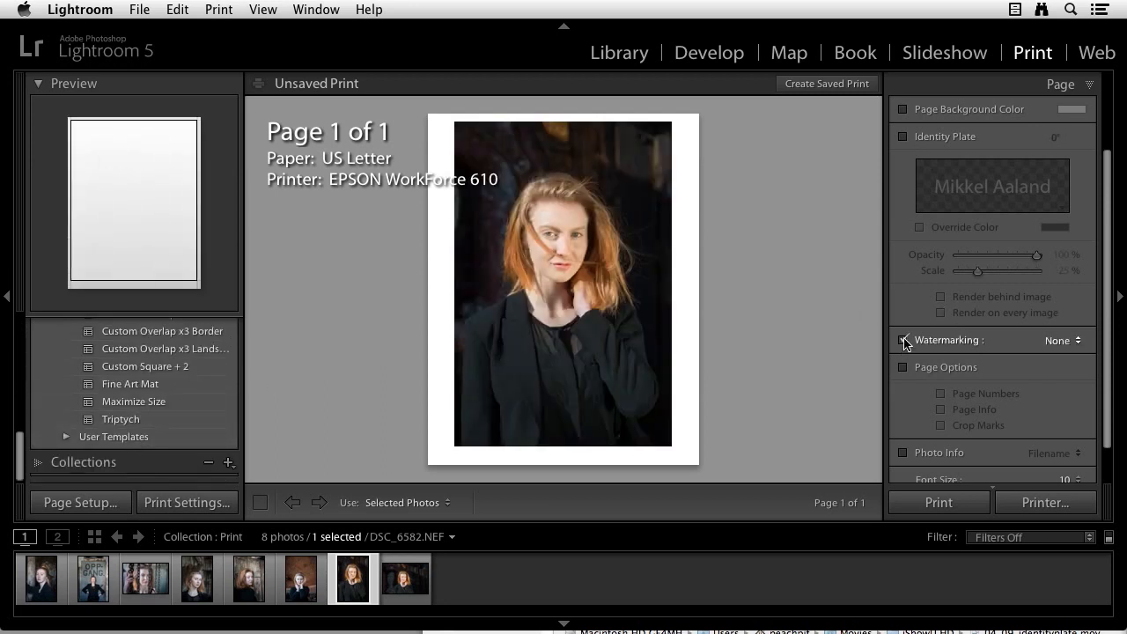
pyautogui.click(1065, 342)
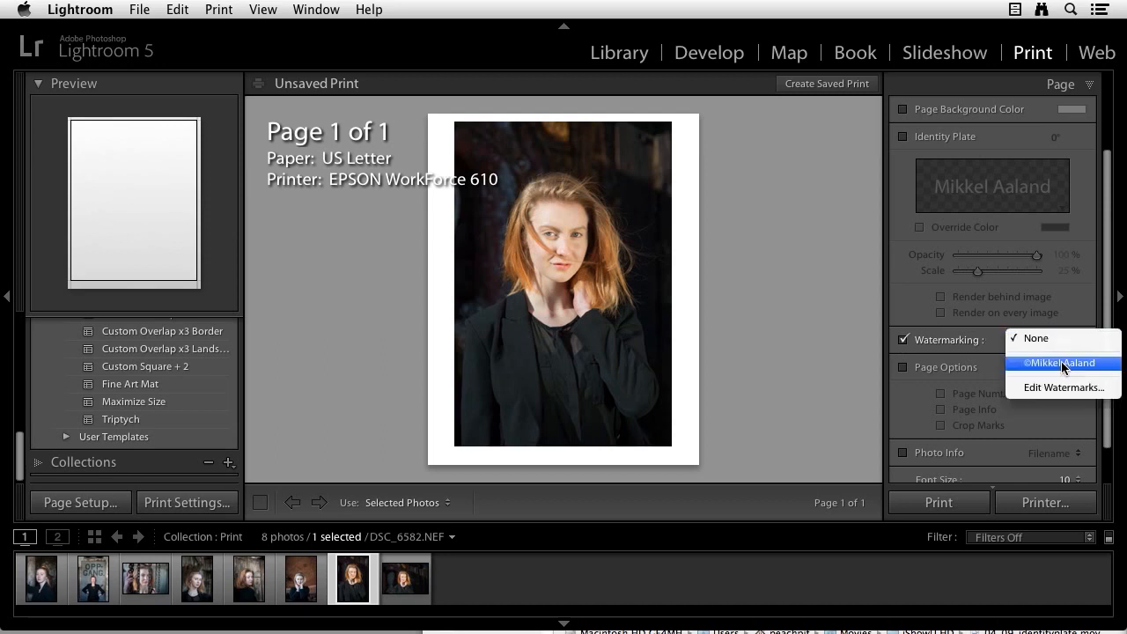
pyautogui.click(1061, 361)
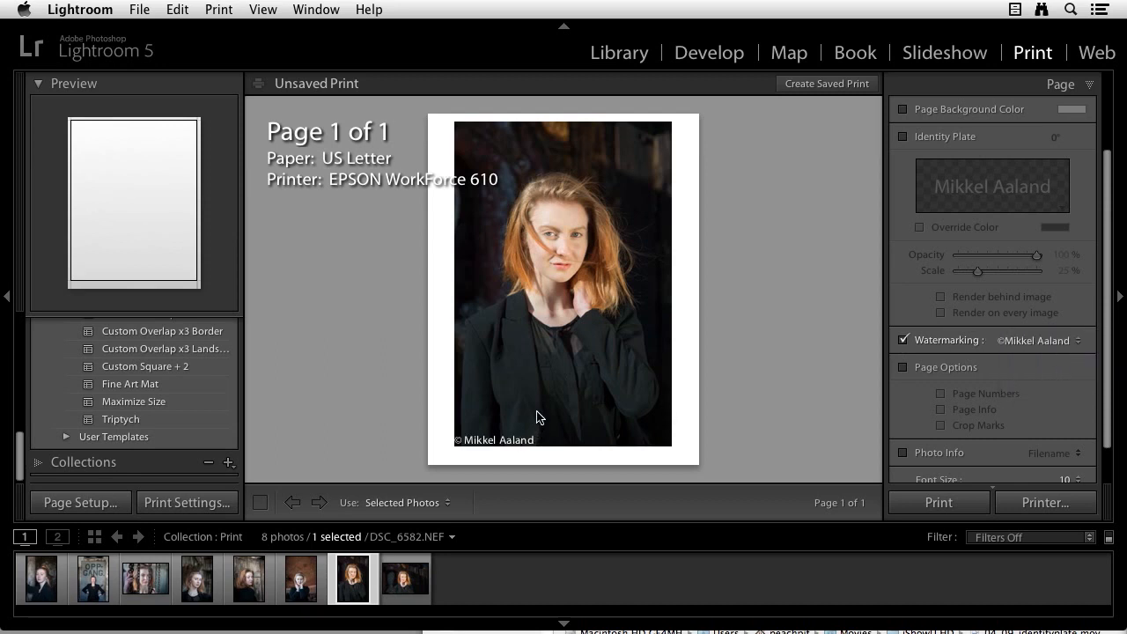
# Step: Review the copyright watermark's text and shadow settings in the Watermark Editor, and cancel without changes
pyautogui.click(1040, 341)
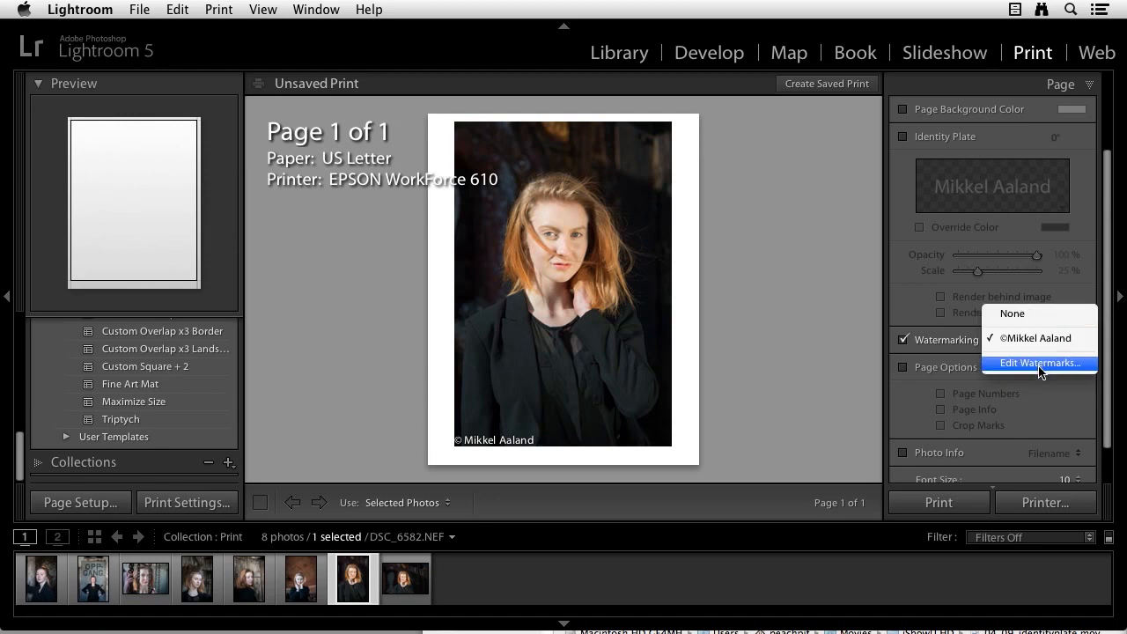
pyautogui.click(1041, 363)
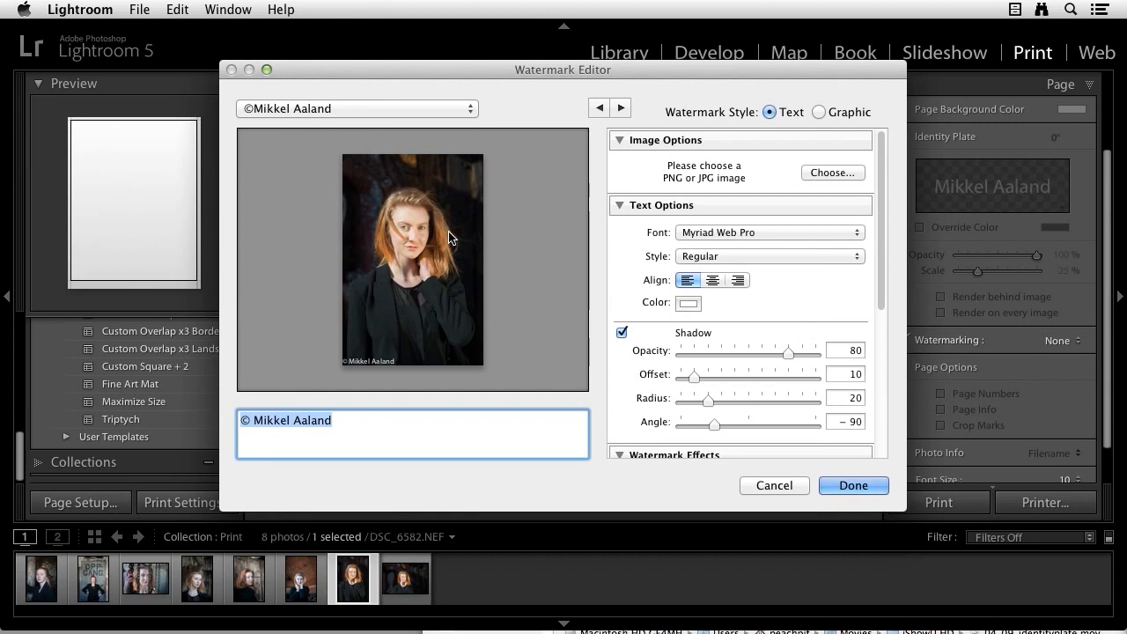
pyautogui.click(768, 486)
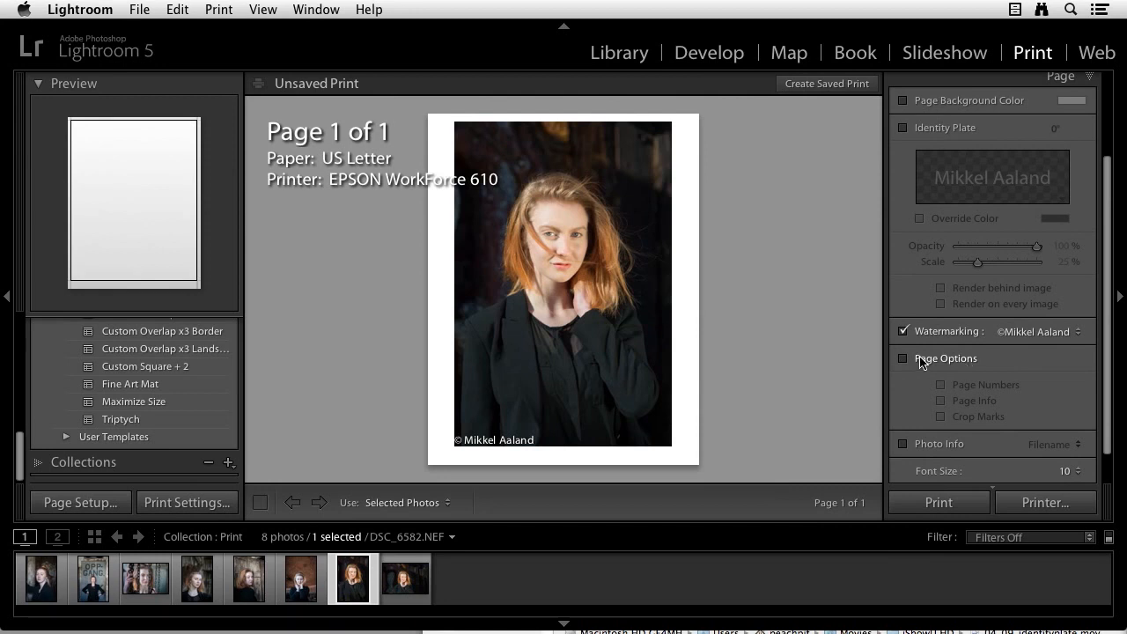
# Step: Turn on the page options to review page numbers, page info and crop marks, and turn them off again
pyautogui.scroll(-1, 916, 370)
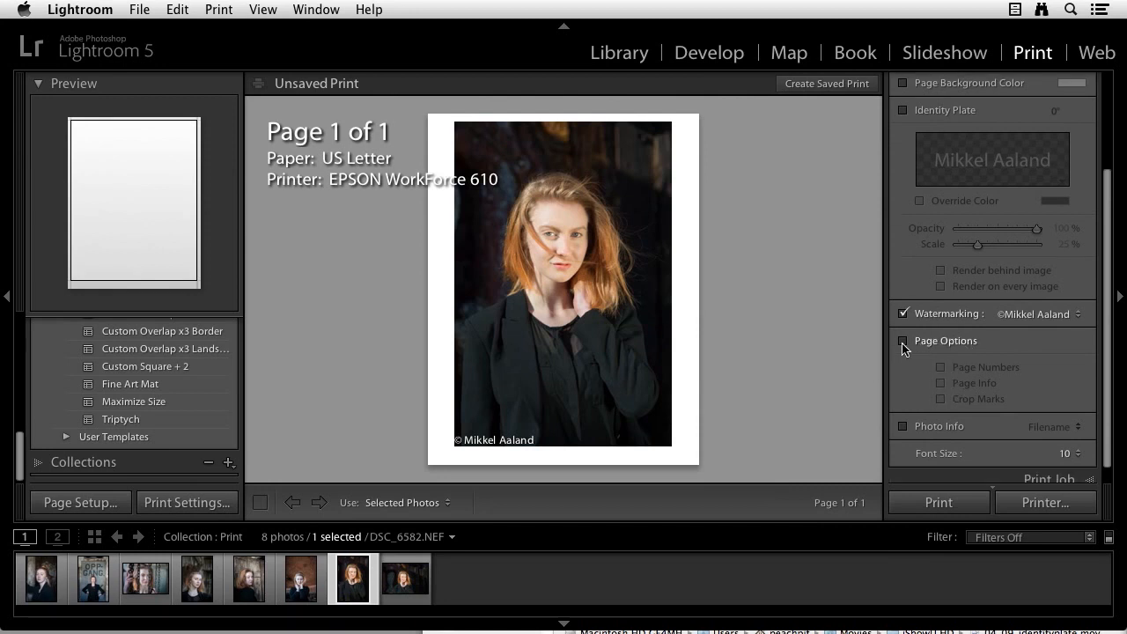
pyautogui.click(903, 342)
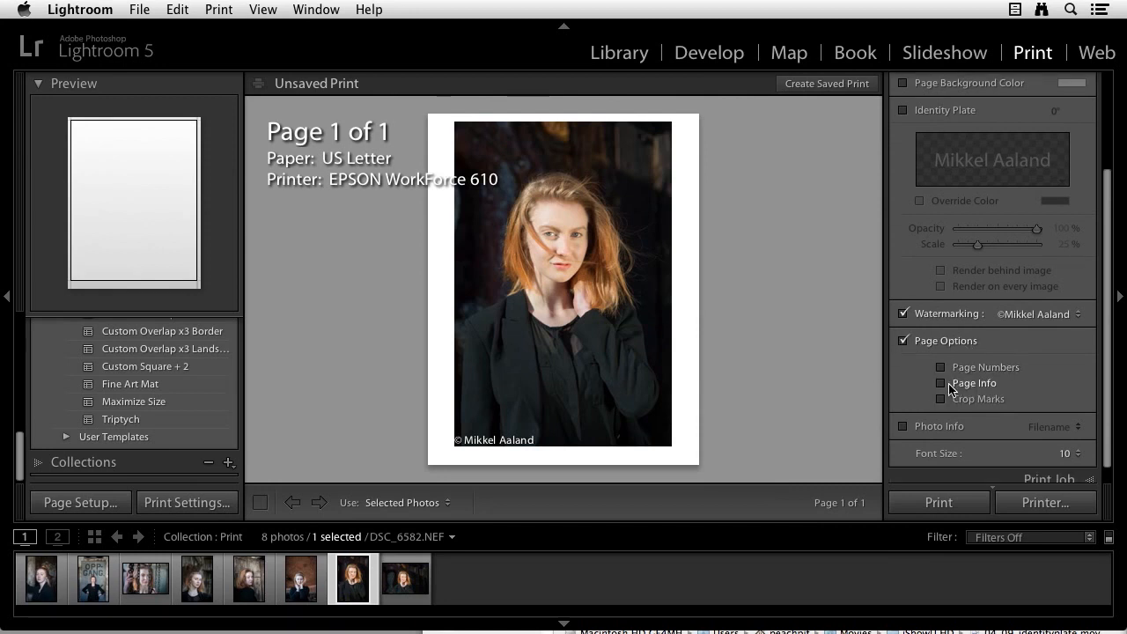
pyautogui.click(903, 341)
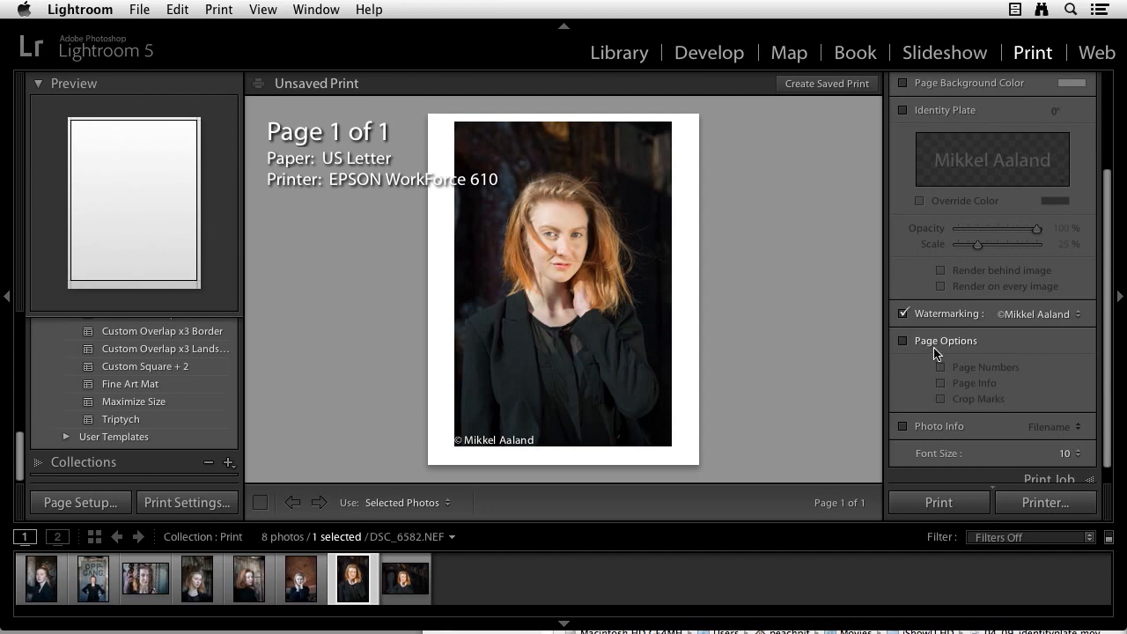
# Step: Turn on photo info with the filename beneath the portrait and raise the lower edge of the image cell
pyautogui.scroll(-1, 940, 354)
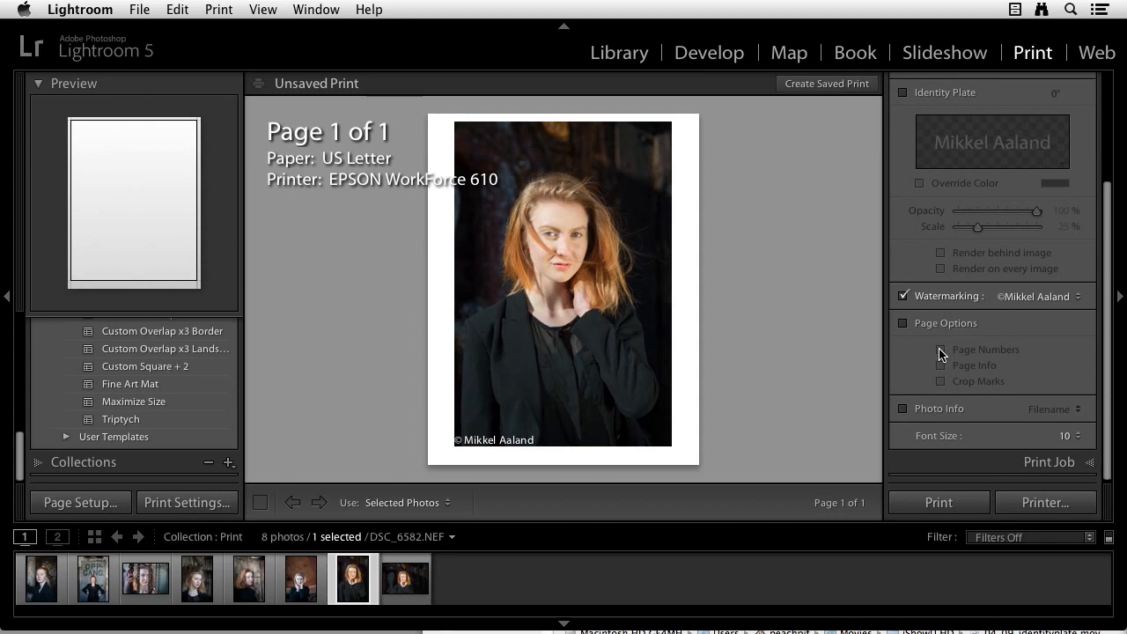
pyautogui.click(903, 409)
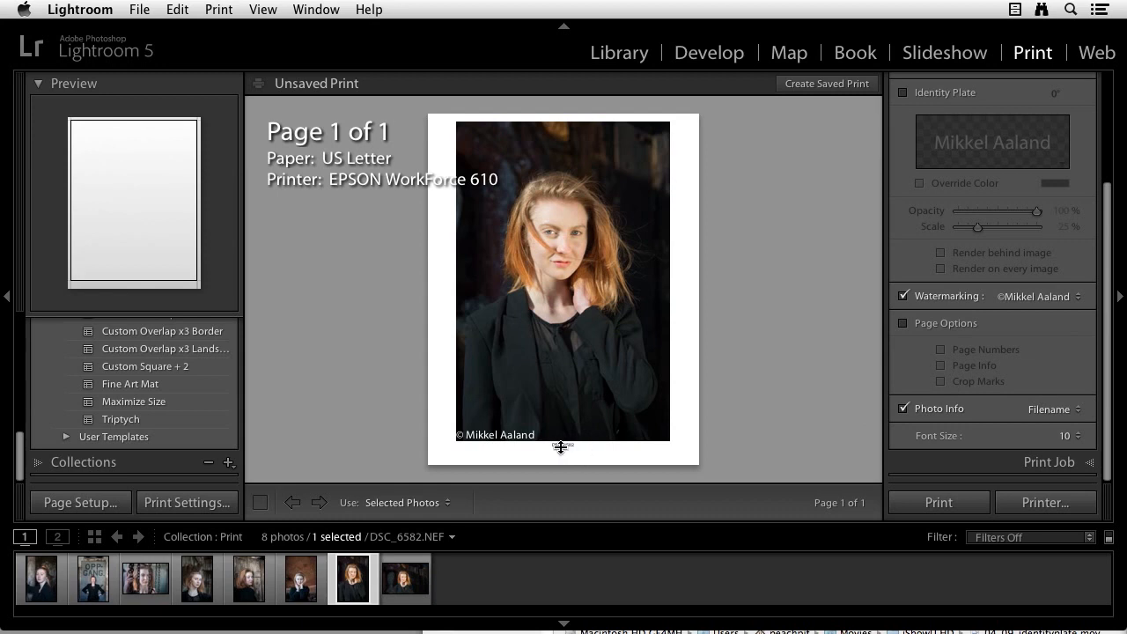
pyautogui.moveTo(561, 448)
pyautogui.mouseDown()
pyautogui.moveTo(560, 460)
pyautogui.moveTo(565, 428)
pyautogui.mouseUp()
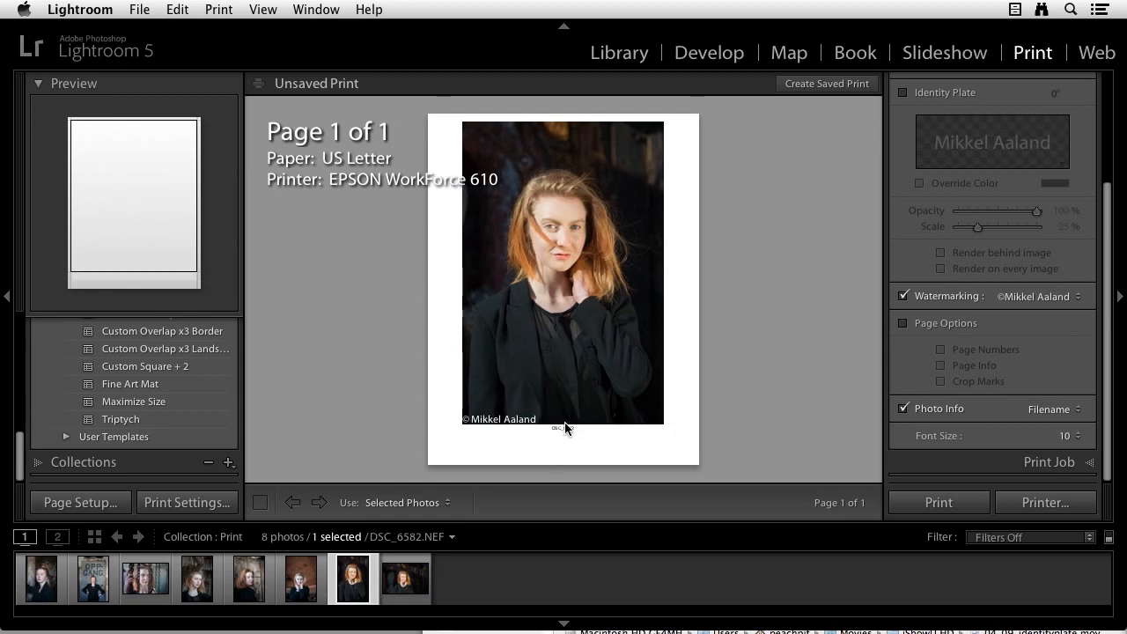
# Step: Set the photo info font size to 16 and change the printed information to Equipment
pyautogui.click(1078, 436)
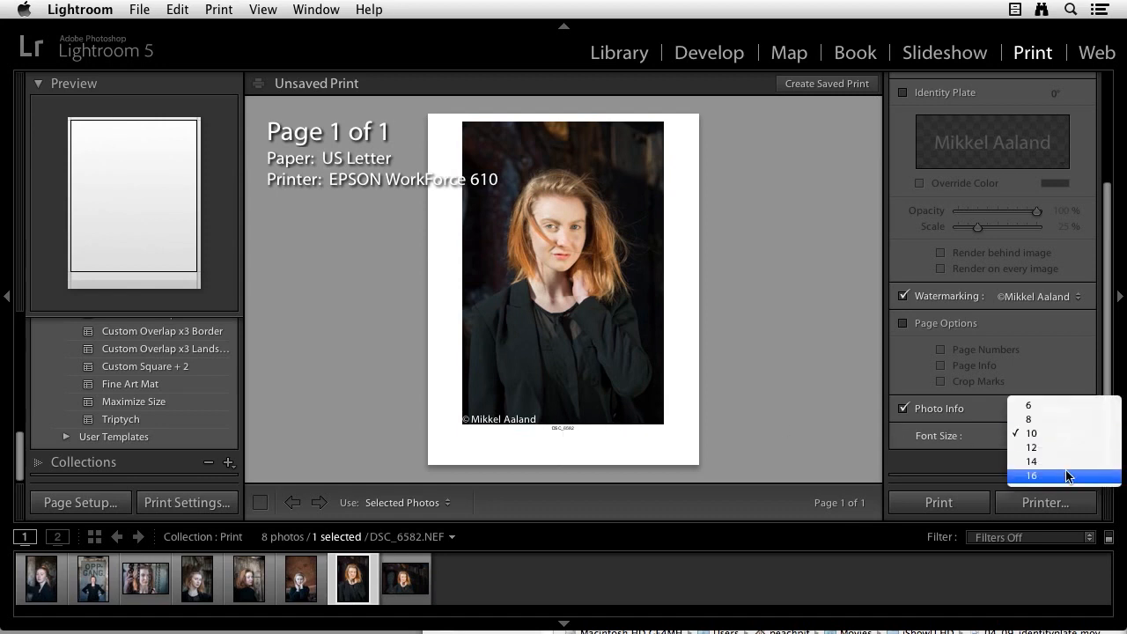
pyautogui.click(1065, 473)
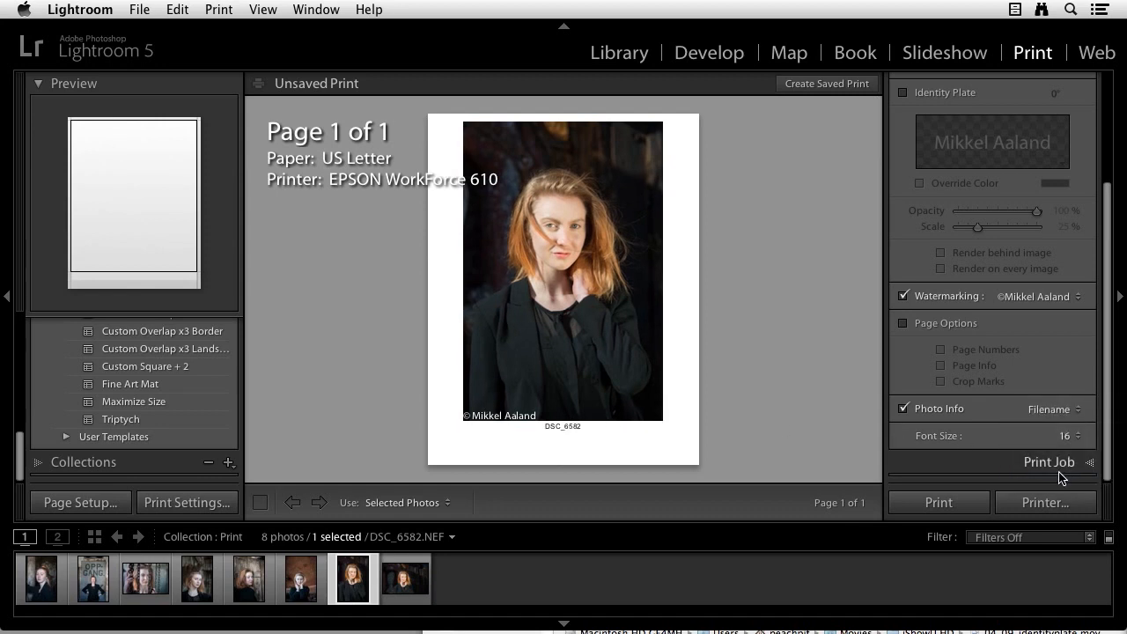
pyautogui.click(1068, 411)
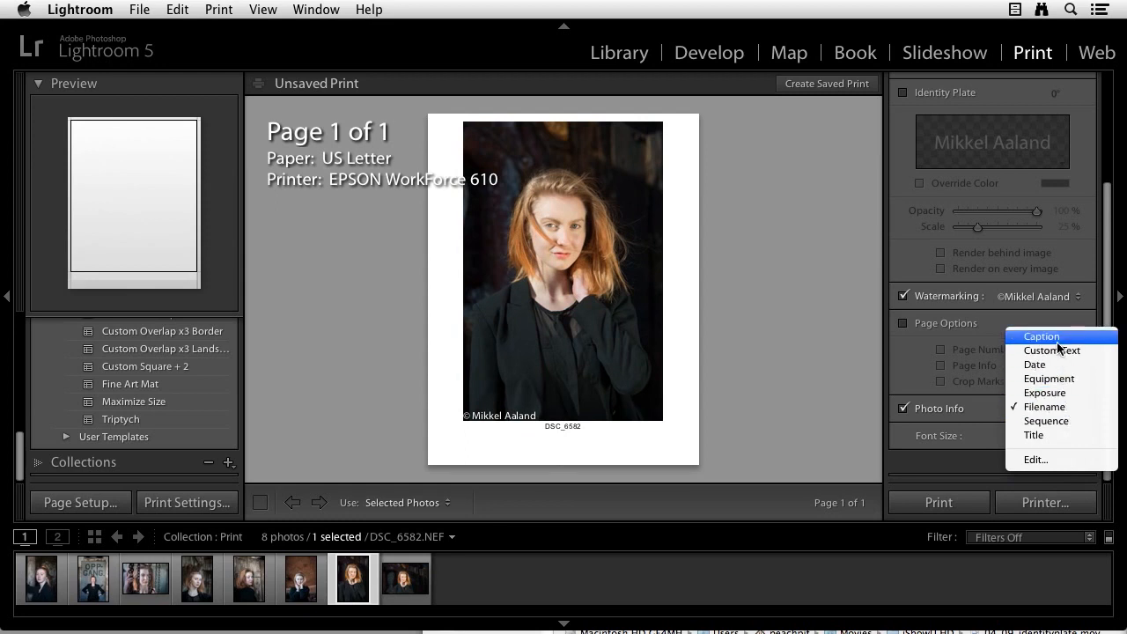
pyautogui.click(1047, 378)
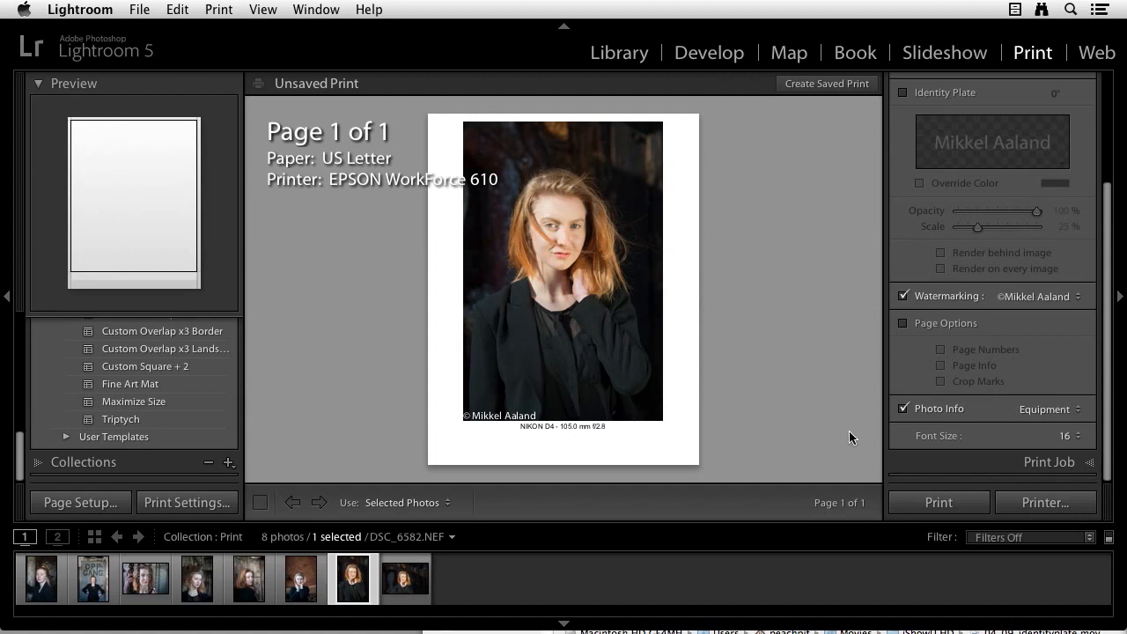
# Step: Try Caption and Custom Text as the photo info content, and turn photo info off
pyautogui.click(1074, 410)
pyautogui.click(1034, 365)
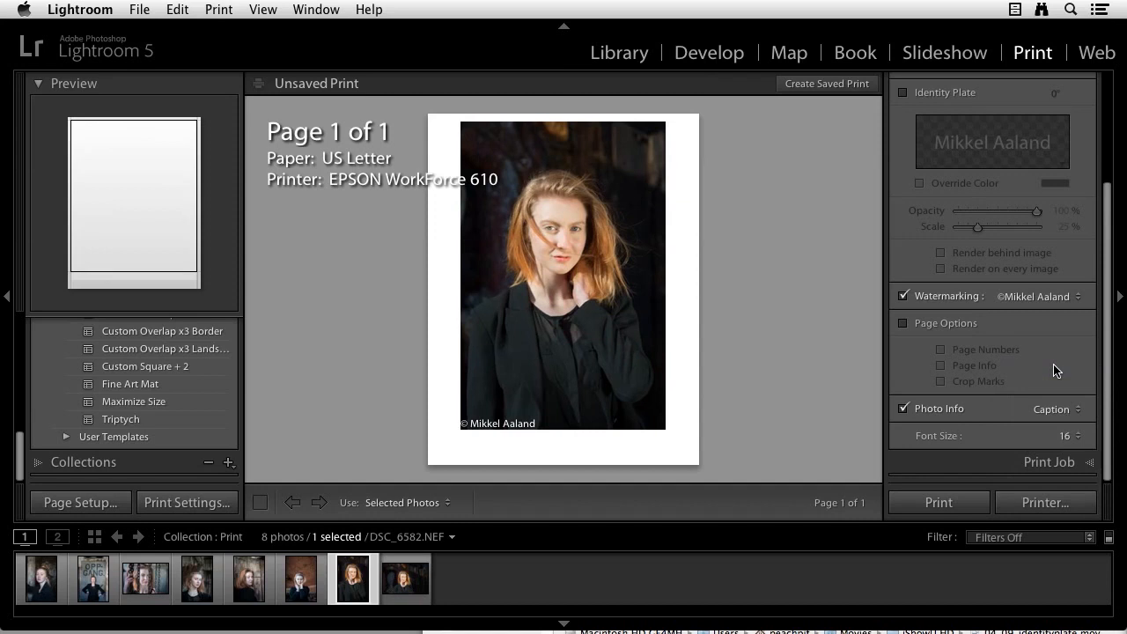
pyautogui.click(1056, 410)
pyautogui.click(1049, 422)
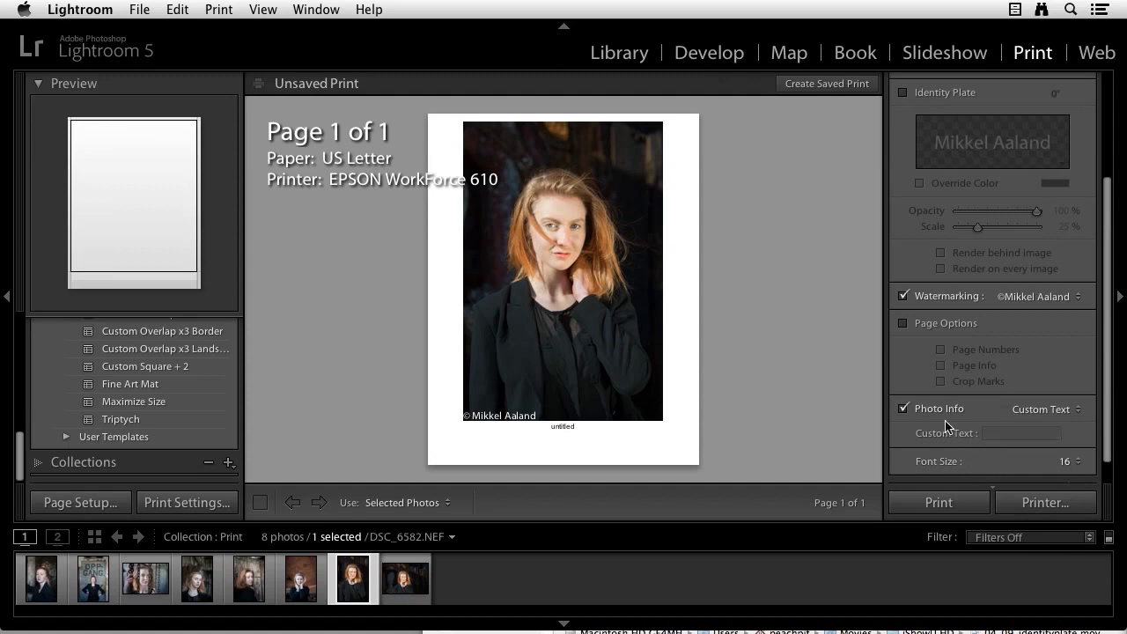
pyautogui.click(904, 409)
# Step: Open the Print Job settings to review the print resolution, sharpening and color management options
pyautogui.scroll(-1, 949, 406)
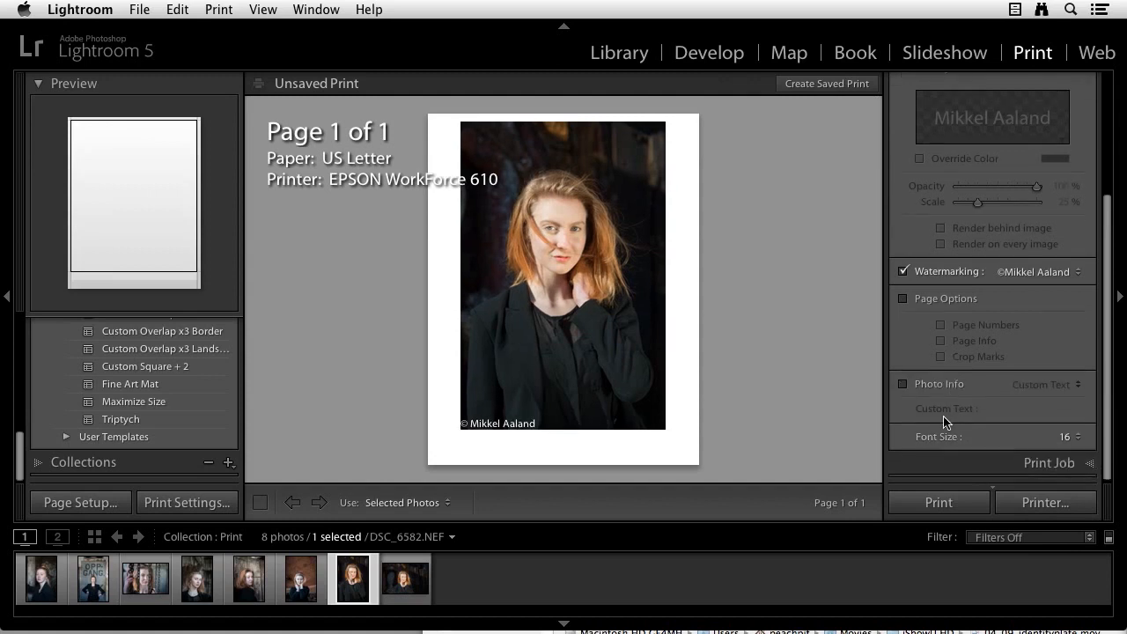
pyautogui.click(1090, 464)
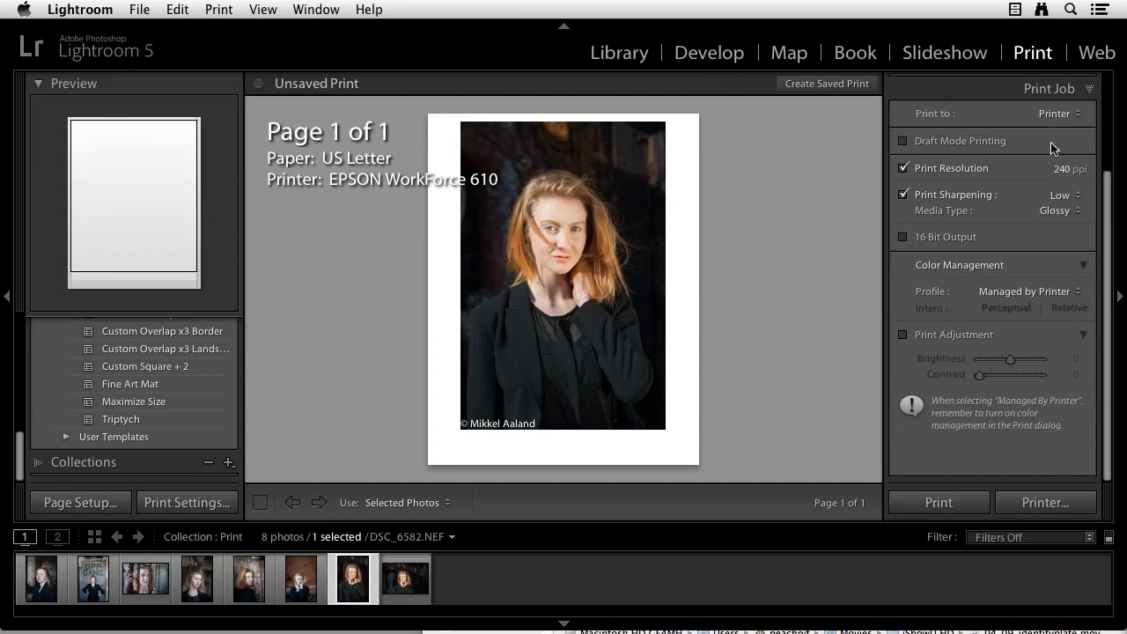
pyautogui.scroll(3, 1051, 146)
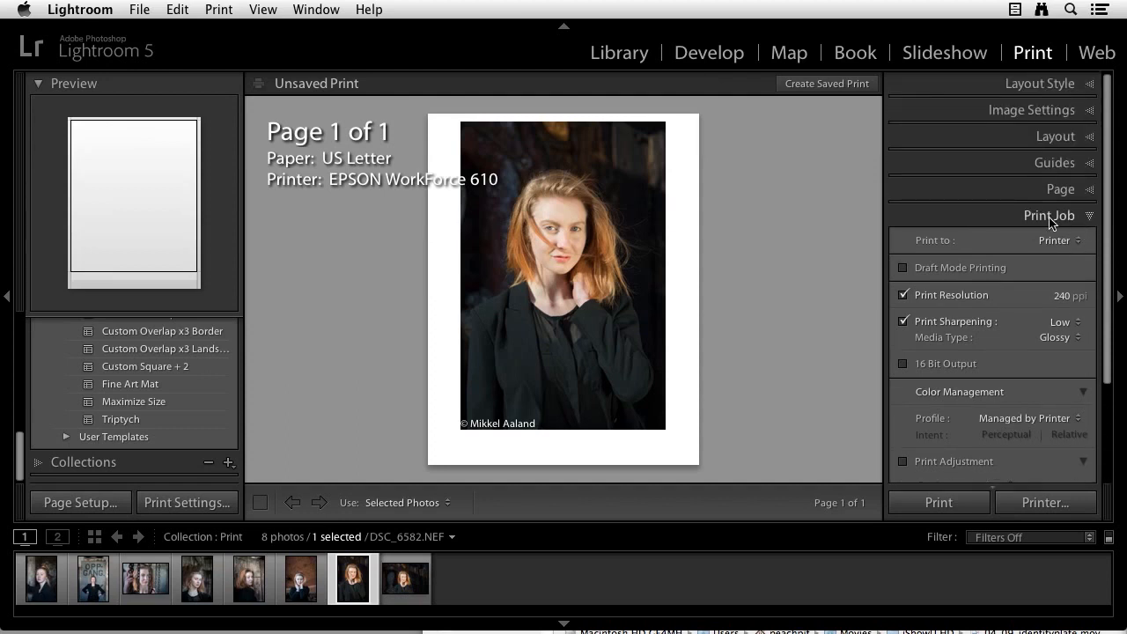